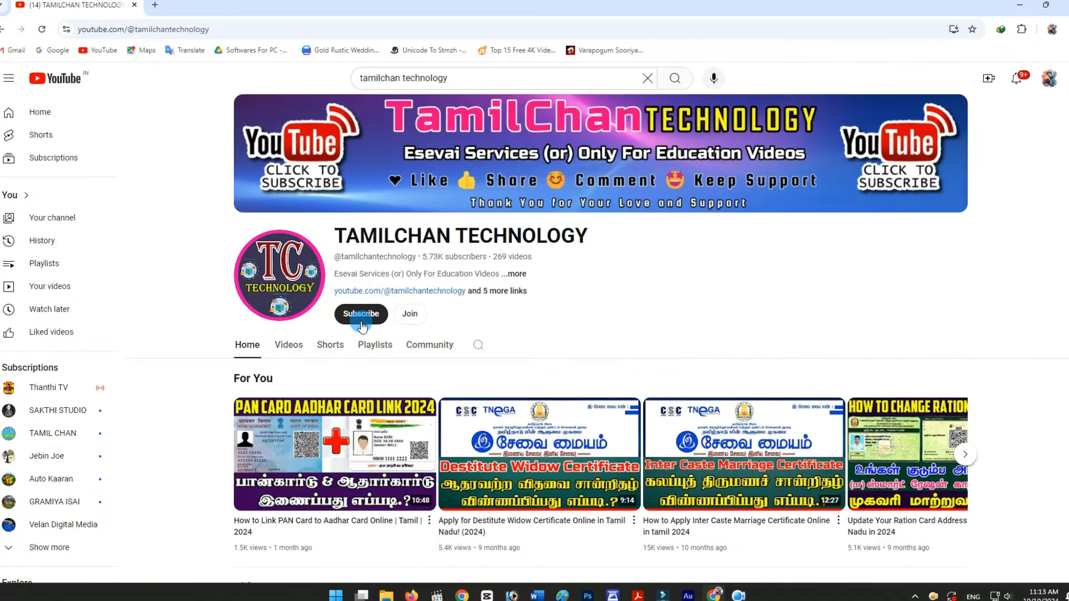
# Step: Subscribe to the TAMILCHAN TECHNOLOGY channel, then go to the Google homepage
pyautogui.click(358, 313)
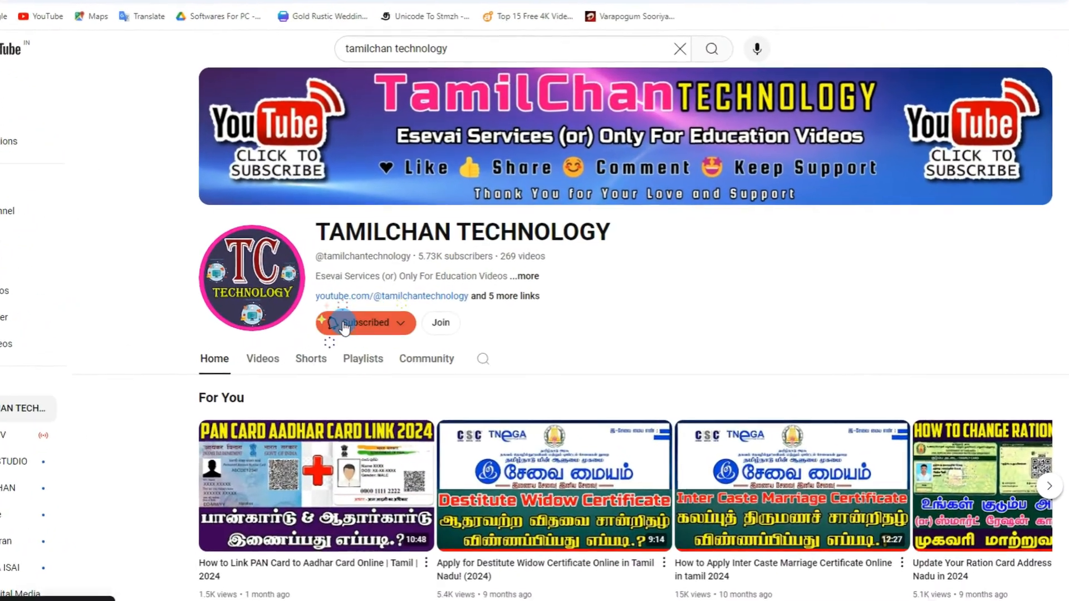
pyautogui.click(351, 320)
pyautogui.click(372, 345)
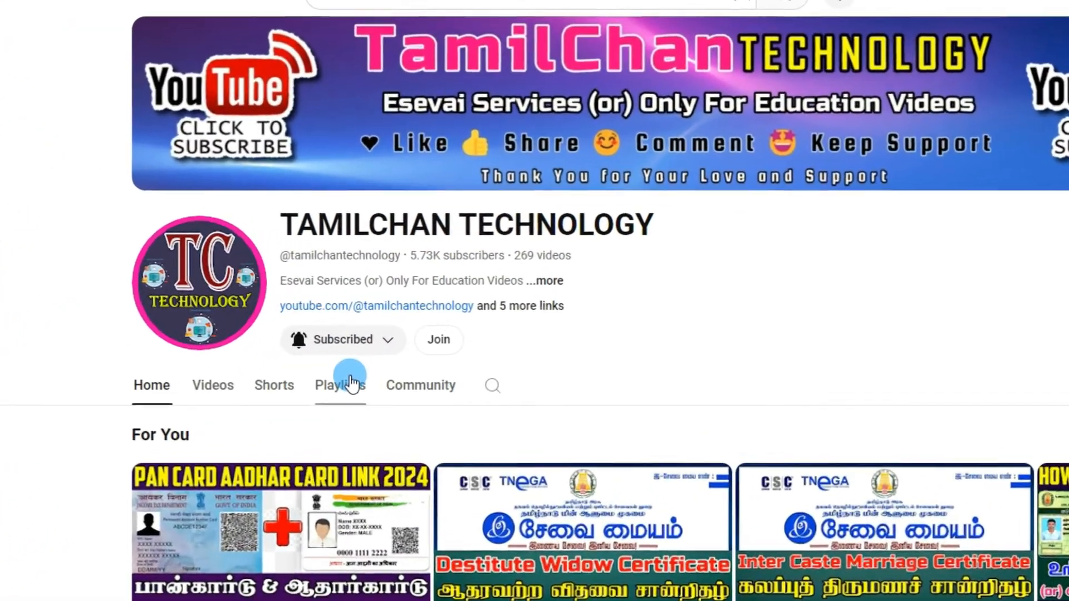
pyautogui.click(21, 57)
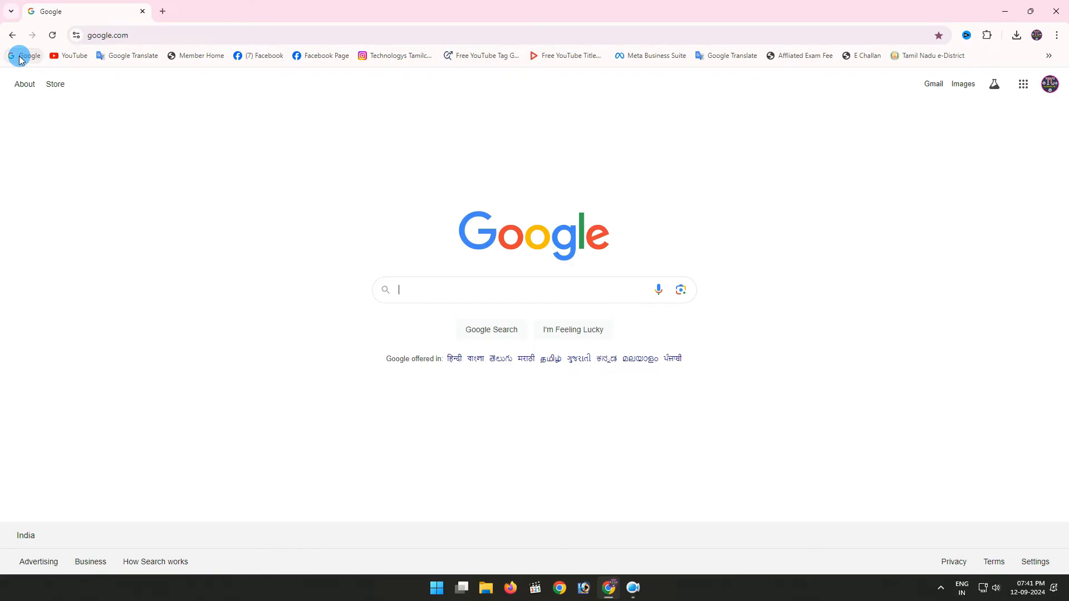
# Step: Search Google for 'tnega' and open the tnesevai.tn.gov.in e-Sevai website
pyautogui.click(448, 293)
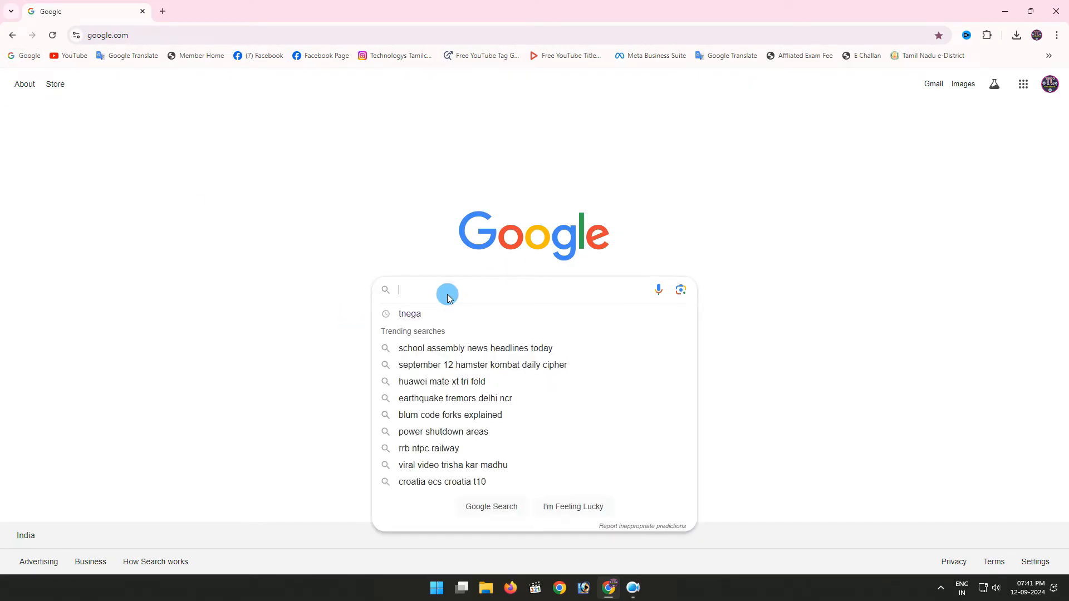
pyautogui.write('tneg')
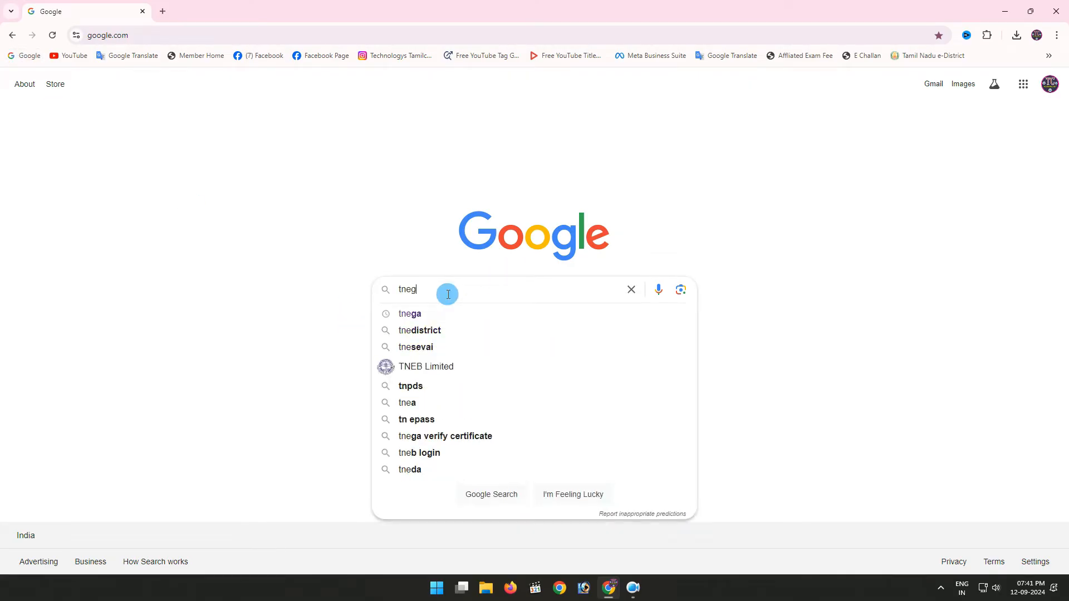
pyautogui.write('a')
pyautogui.press('Return')
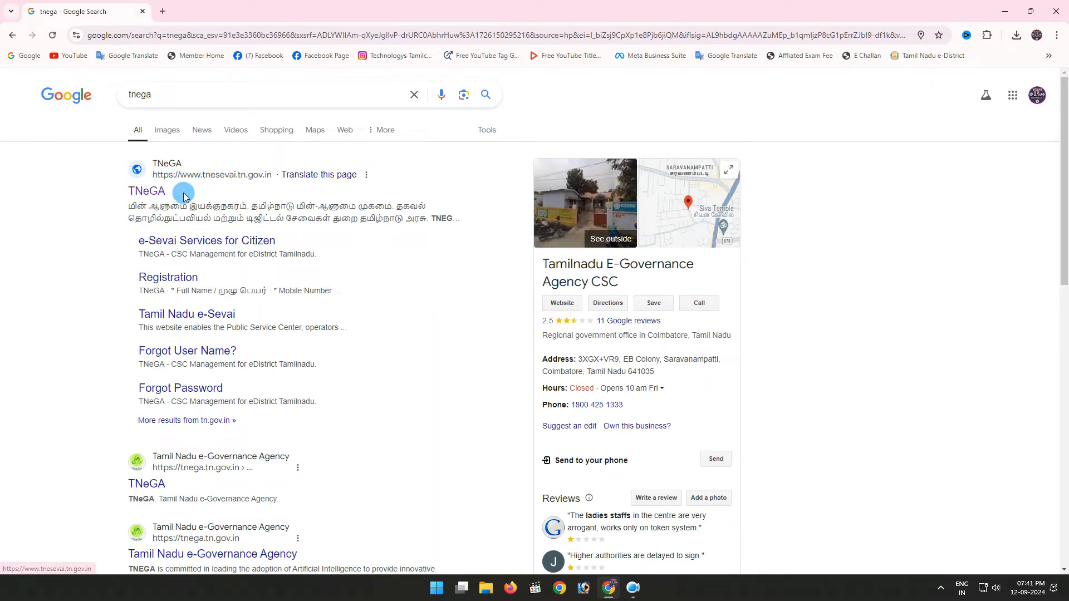
pyautogui.click(145, 192)
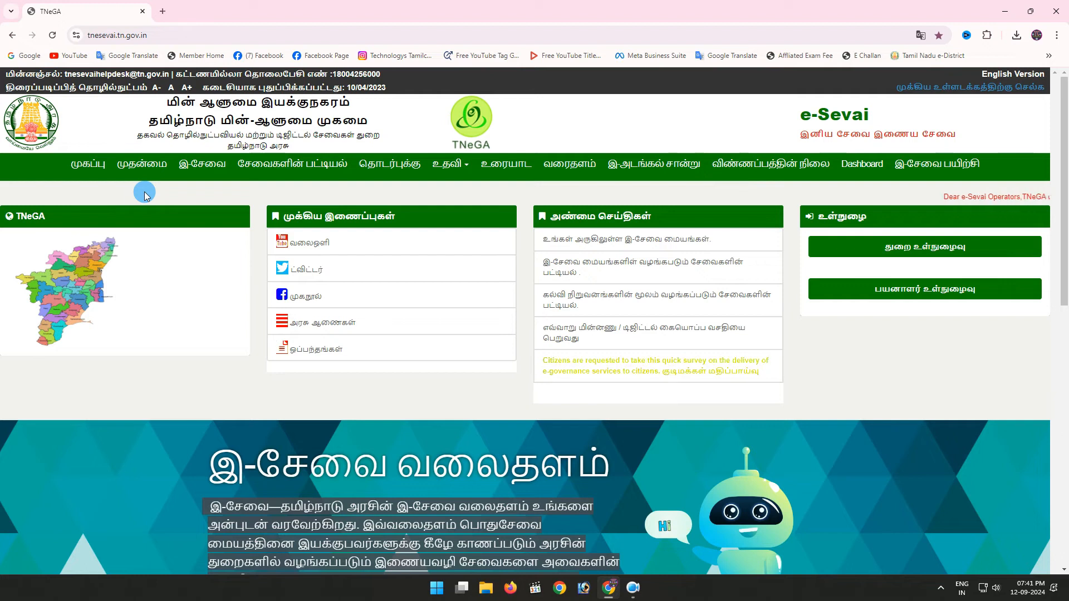
# Step: Switch the e-Sevai homepage to English using the English Version toggle
pyautogui.click(997, 80)
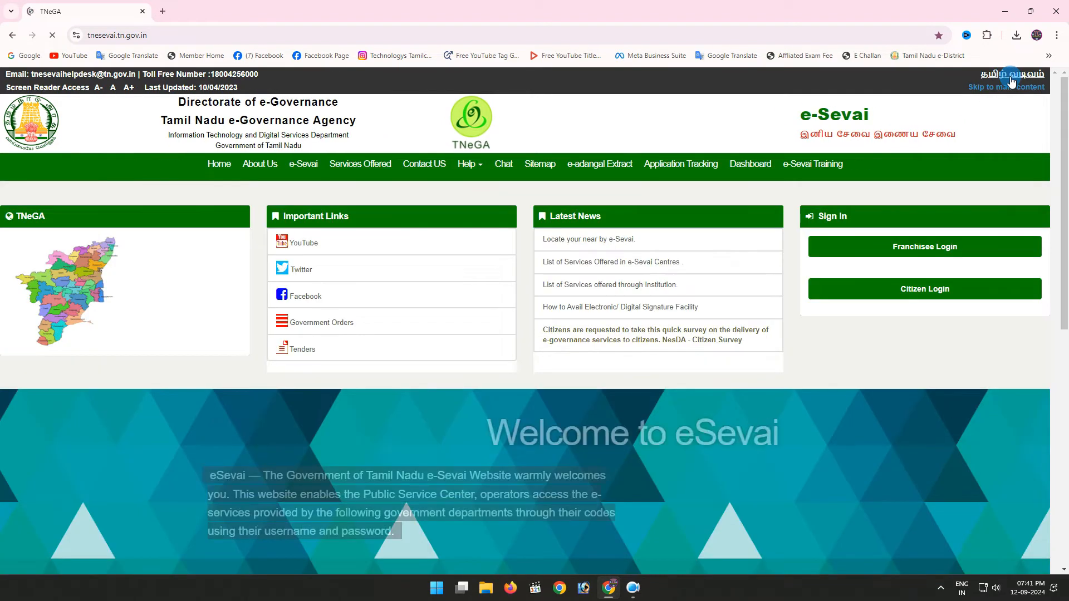
pyautogui.click(1012, 81)
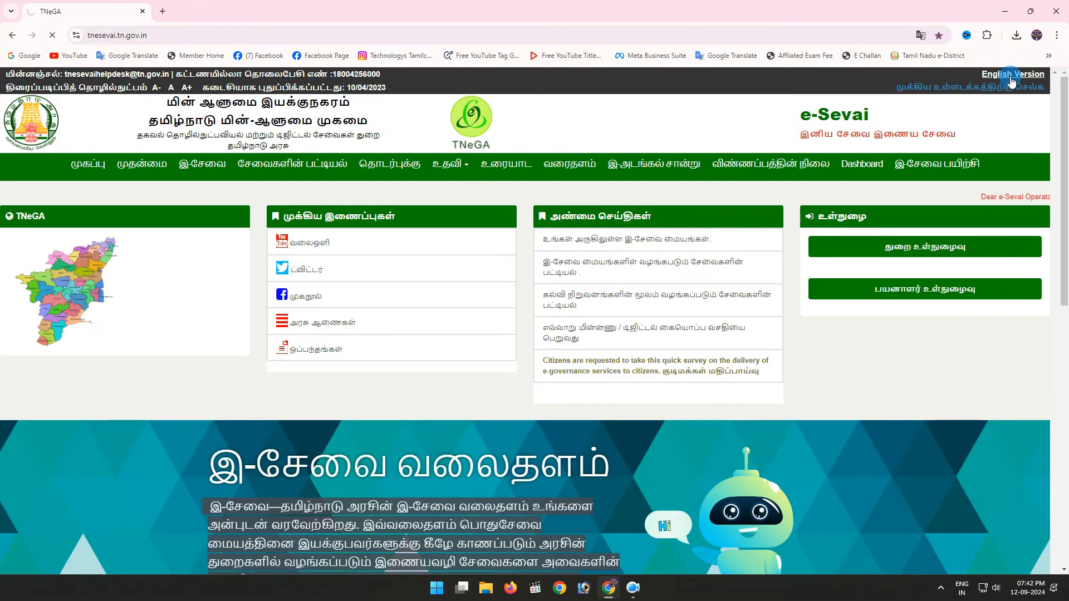
pyautogui.click(1011, 82)
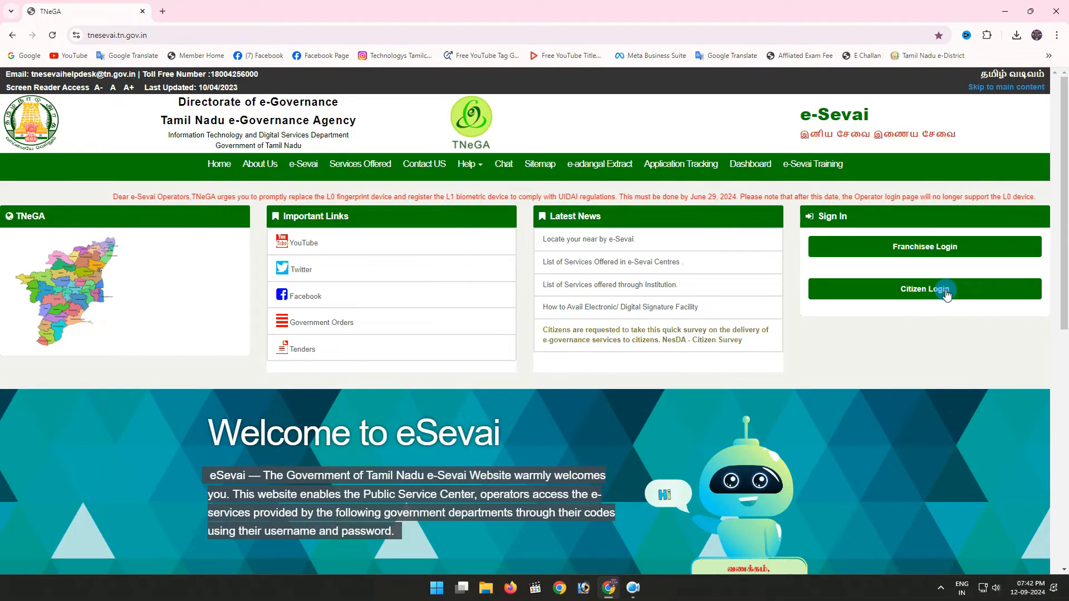
# Step: Go to Citizen Login, then follow 'New User? SignUp here' to the registration form
pyautogui.click(946, 291)
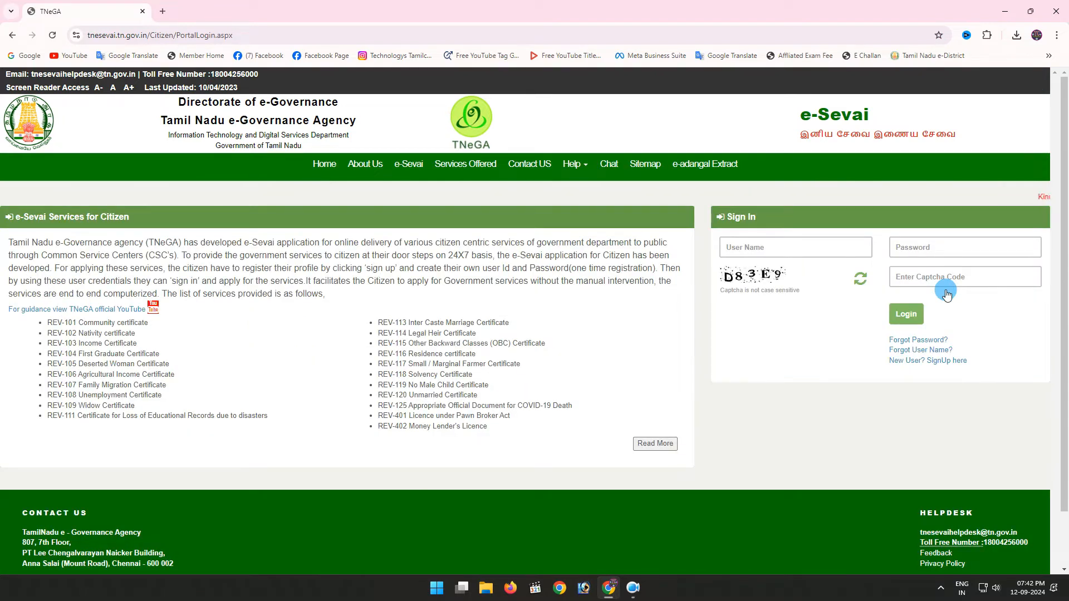
pyautogui.click(779, 247)
pyautogui.click(935, 247)
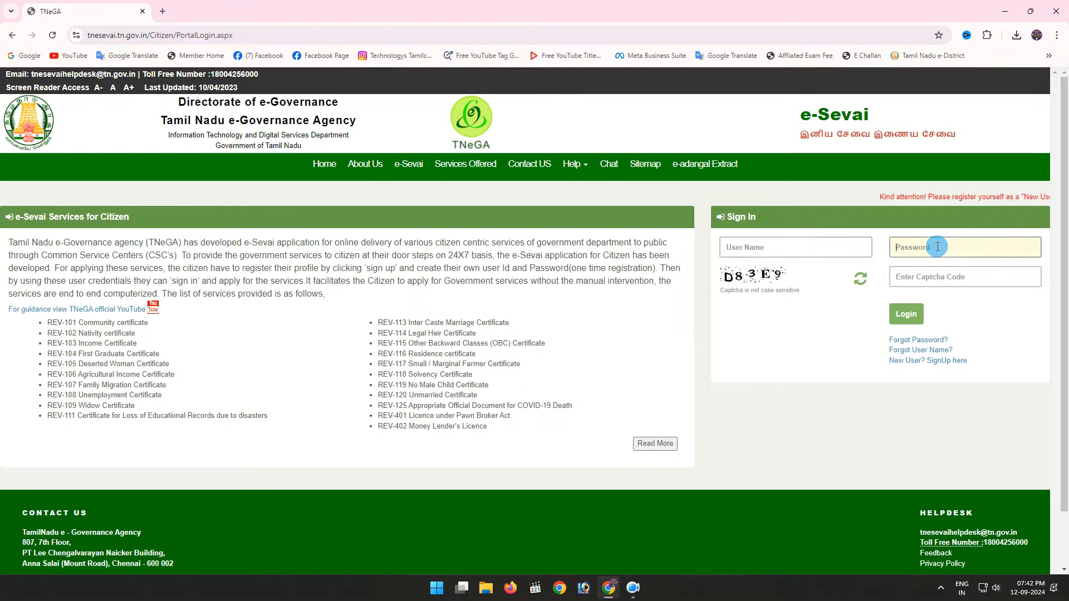
pyautogui.click(905, 278)
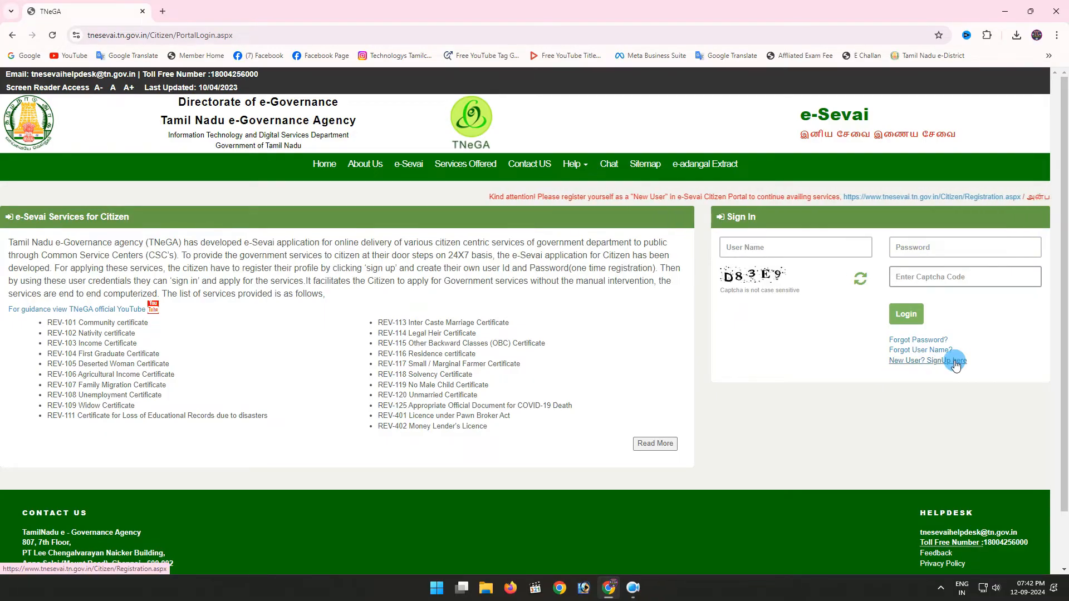
pyautogui.click(924, 362)
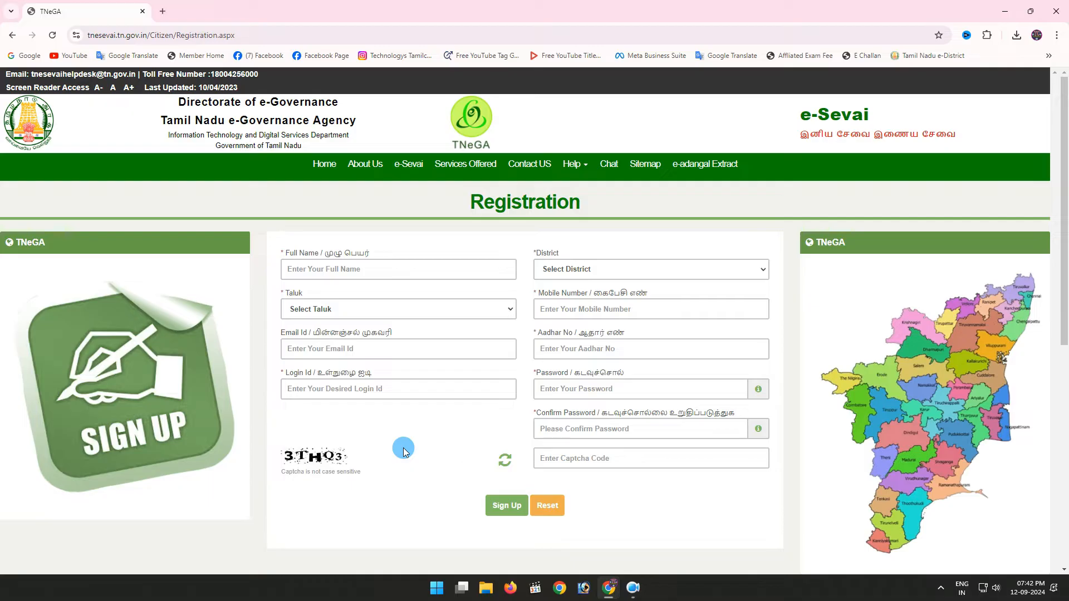
# Step: Enter the applicant's full name in capital letters in the Full Name field
pyautogui.click(282, 274)
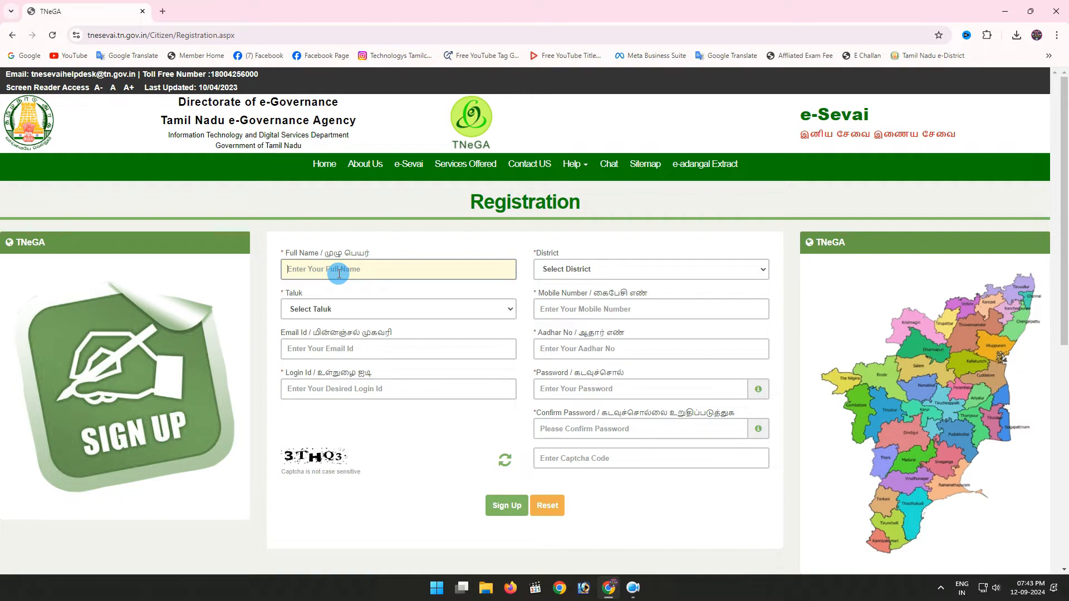
pyautogui.write('JEMINI J')
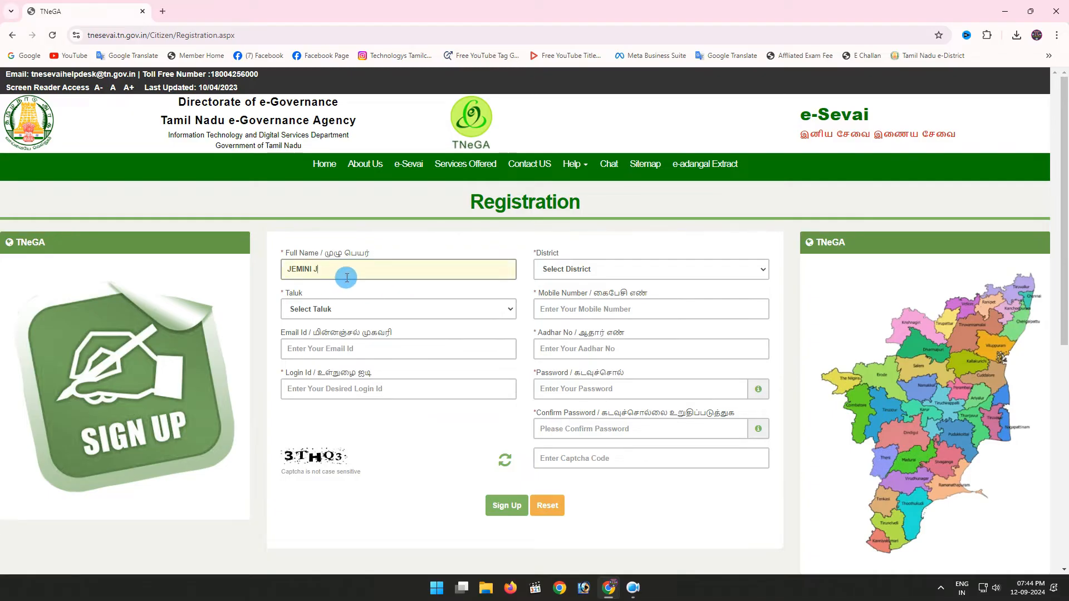
pyautogui.click(514, 272)
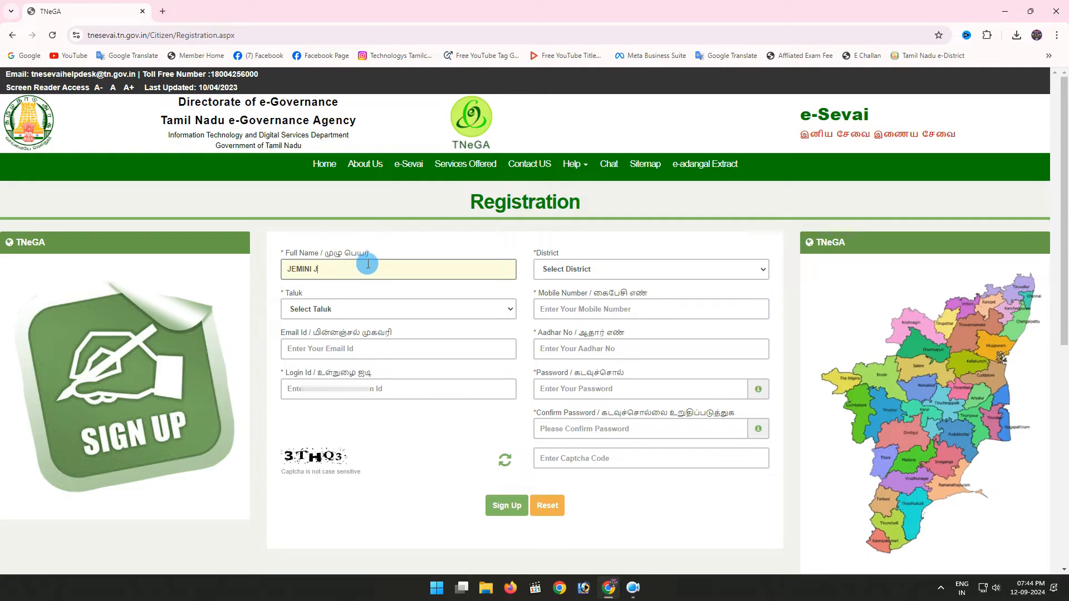
# Step: Choose Kallakurichi as the District and Tirukkoilur as the Taluk
pyautogui.click(570, 271)
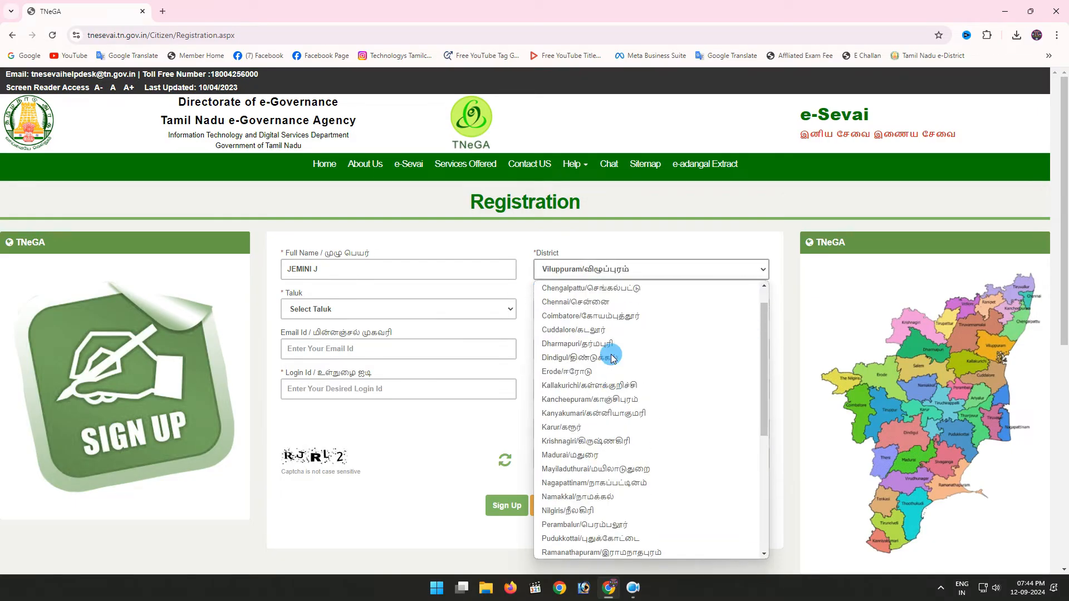
pyautogui.click(621, 385)
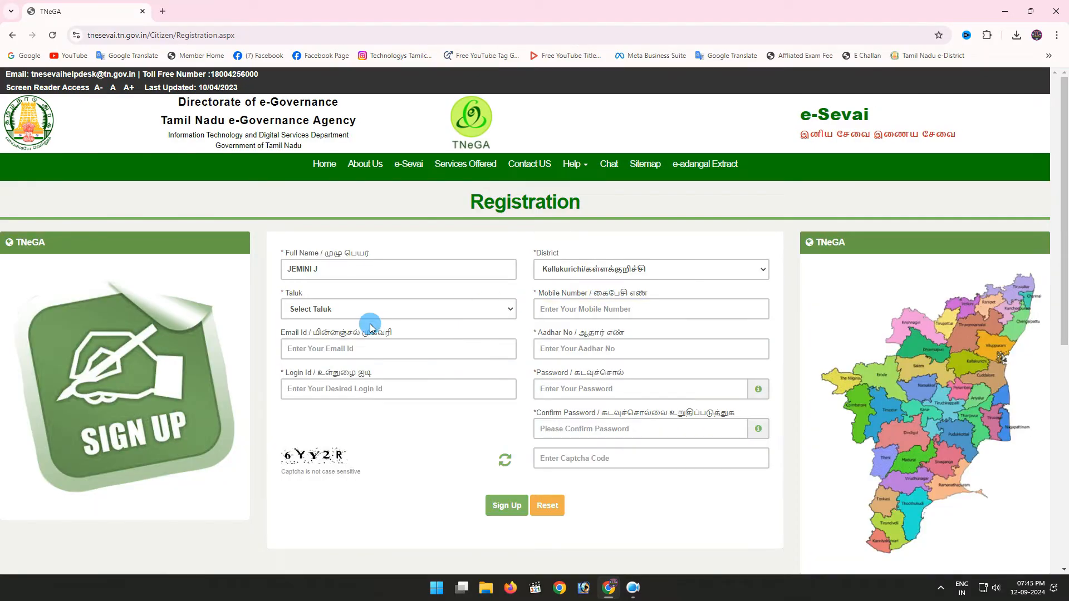
pyautogui.click(321, 312)
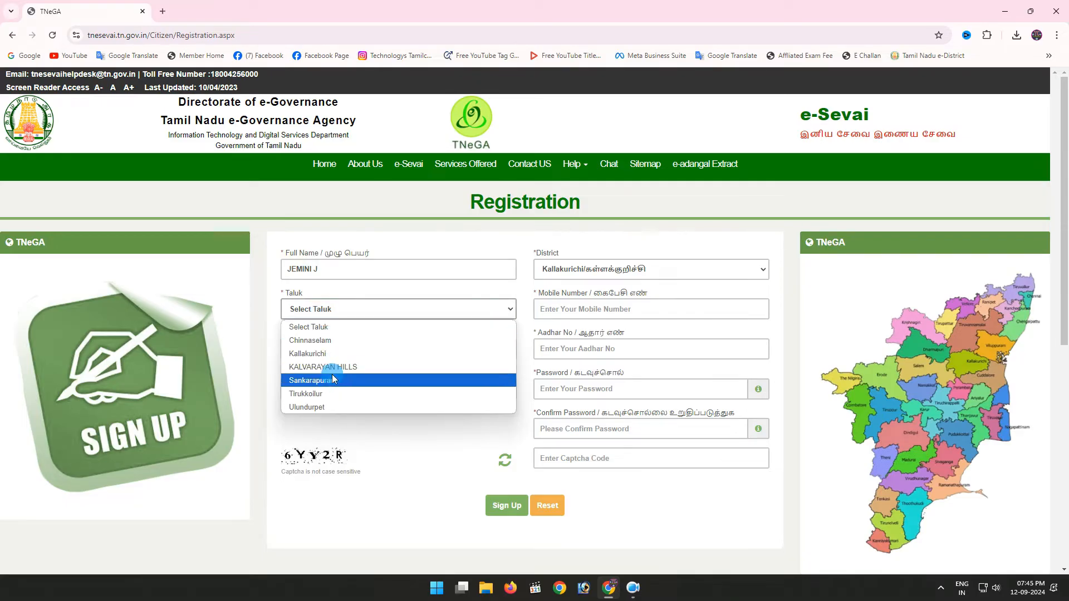
pyautogui.click(327, 394)
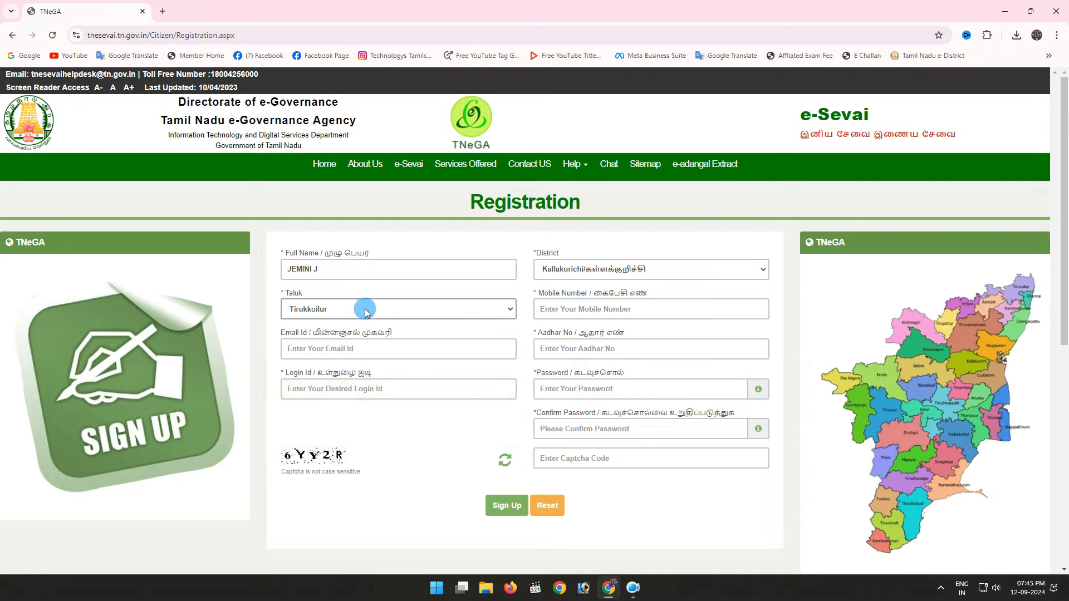
pyautogui.click(541, 313)
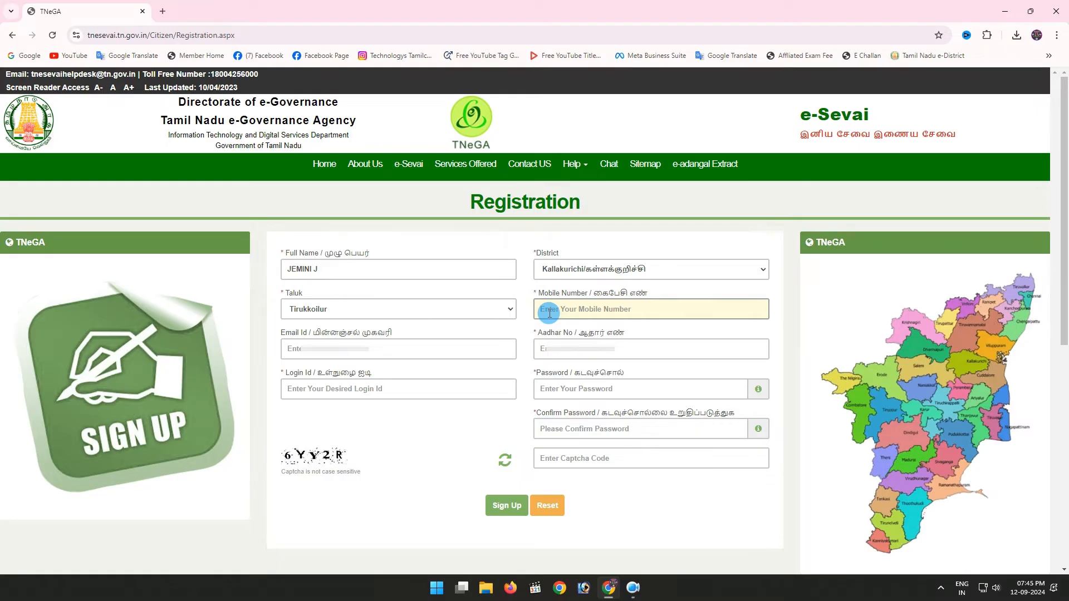
# Step: Dismiss the 'mobile number already exists' alert and enter a different, unused mobile number
pyautogui.write('629245113')
pyautogui.click(418, 348)
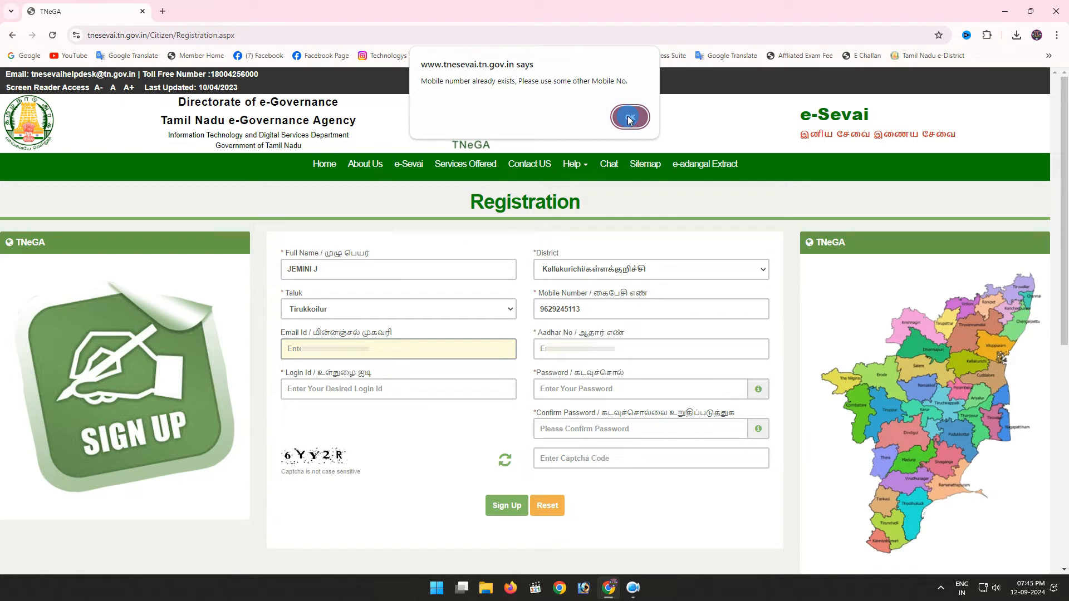
pyautogui.click(629, 118)
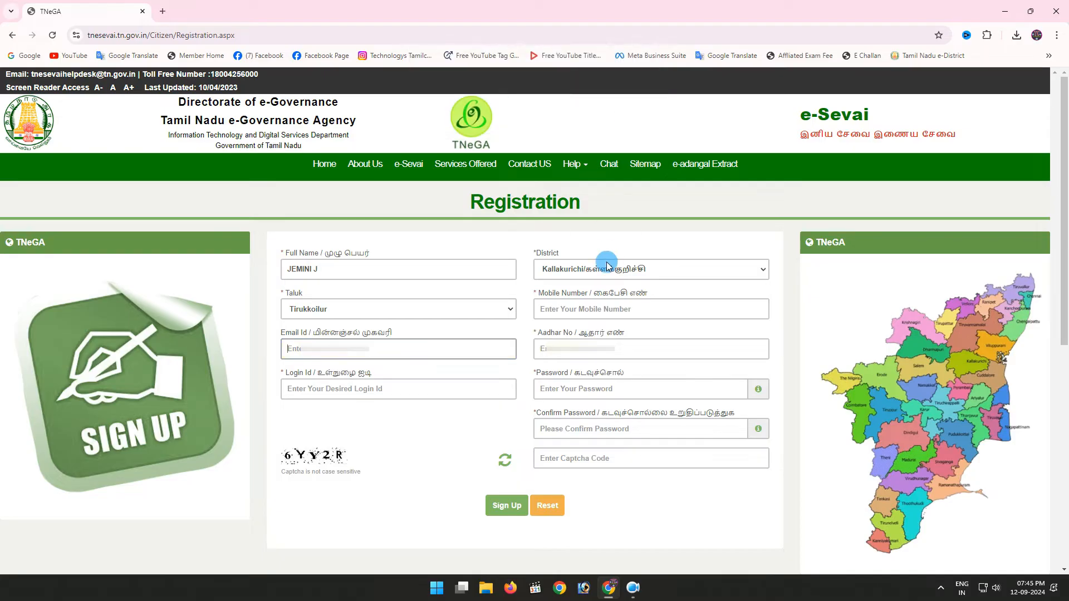
pyautogui.click(582, 309)
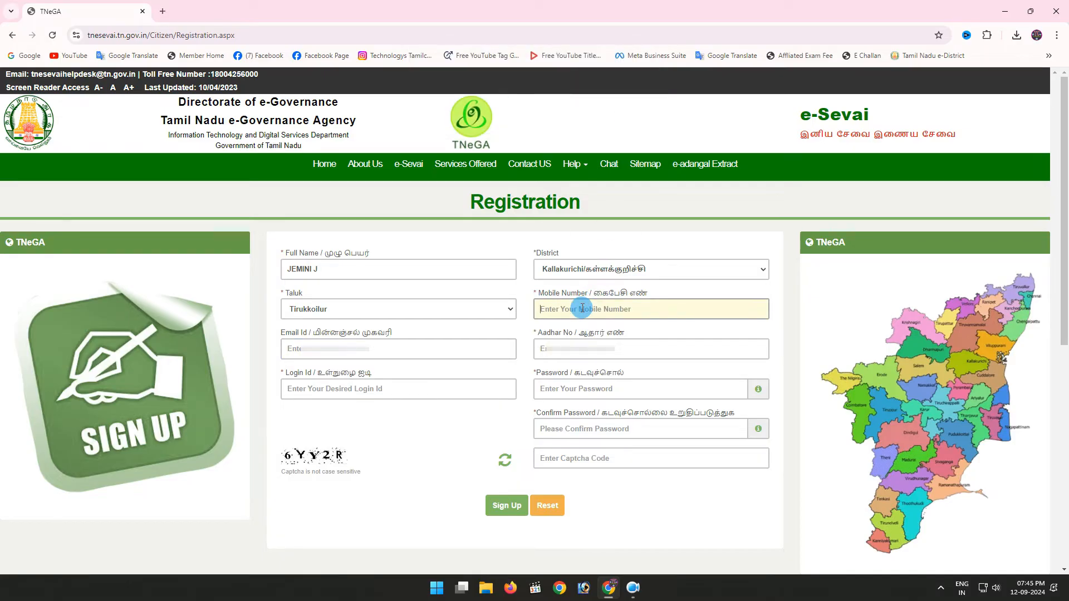
pyautogui.click(467, 345)
pyautogui.click(551, 319)
pyautogui.click(365, 350)
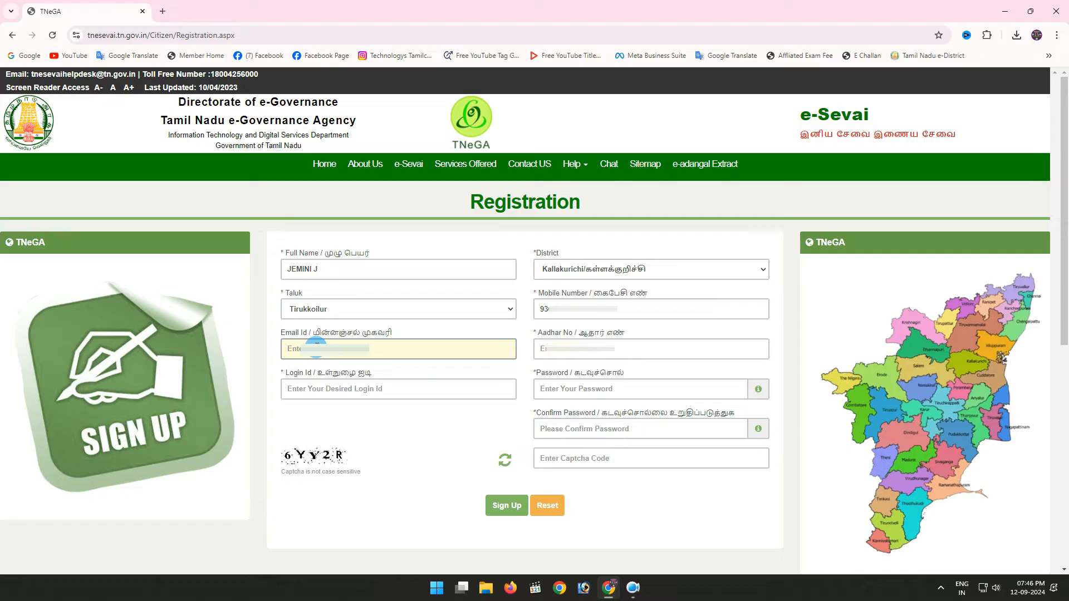
# Step: Fill in the applicant's email address and Aadhaar number
pyautogui.write('jem')
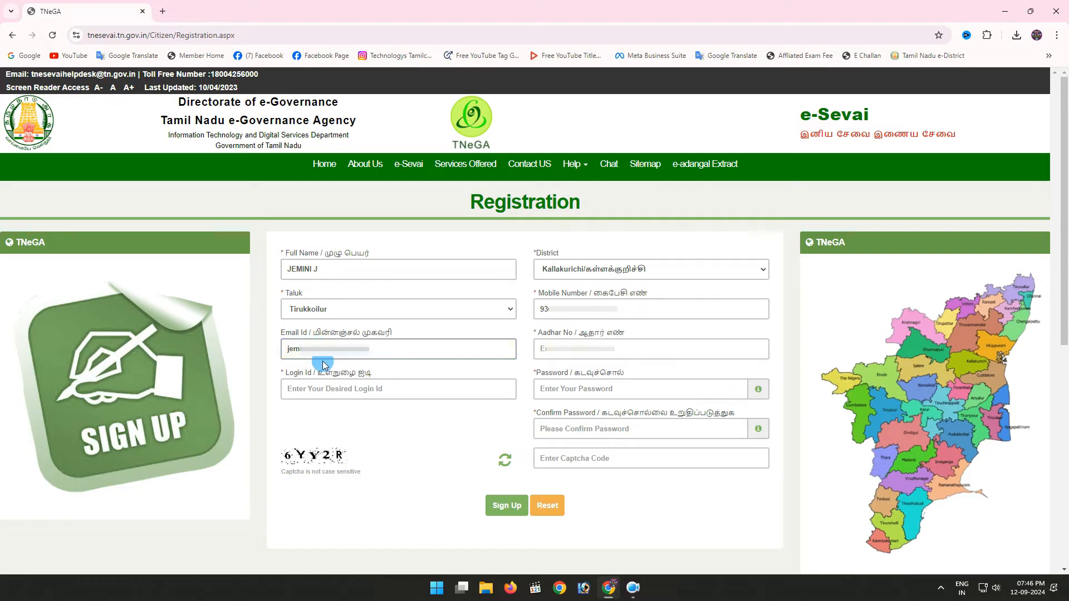
pyautogui.click(289, 350)
pyautogui.write('j')
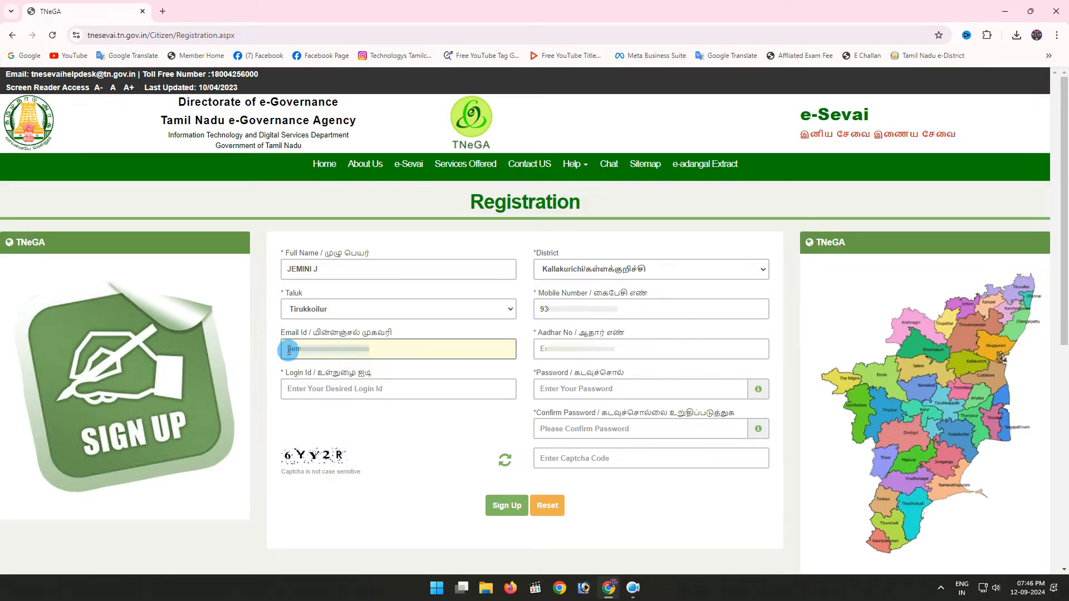
pyautogui.click(412, 351)
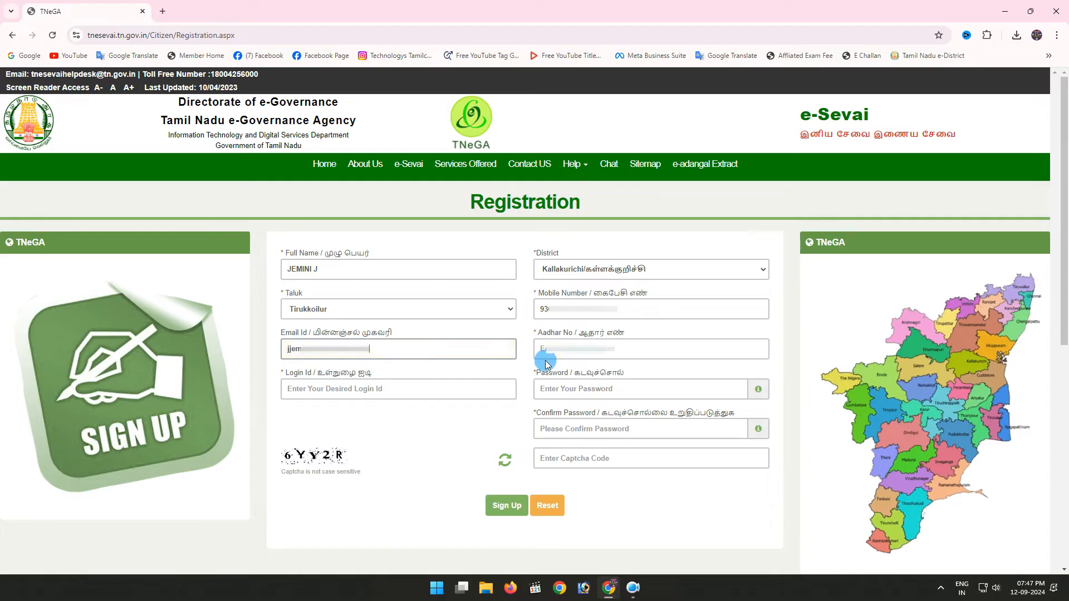
pyautogui.click(566, 350)
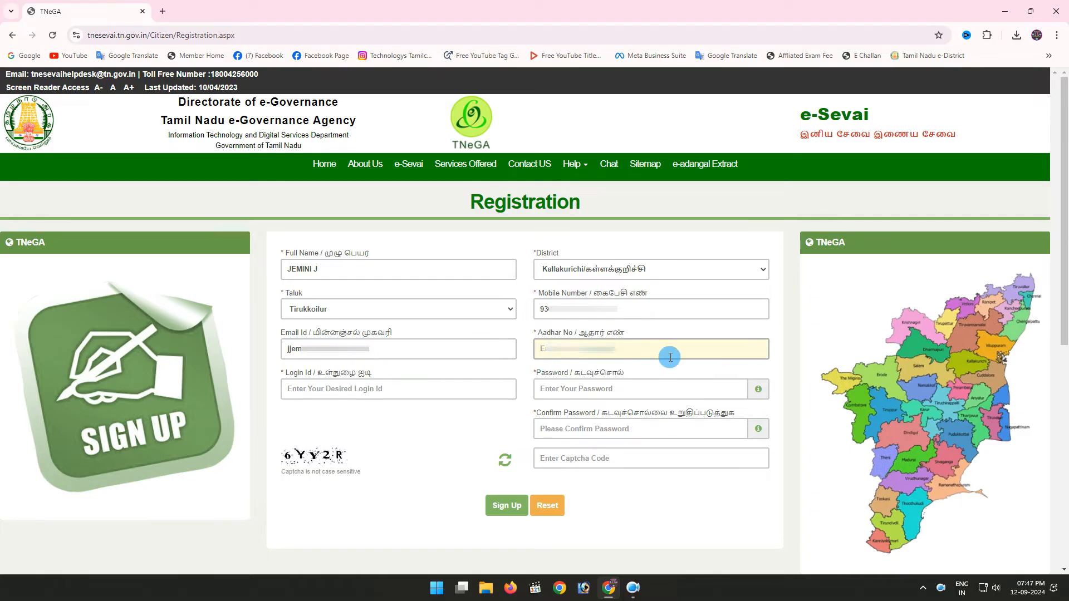
pyautogui.write('7')
# Step: Enter a desired login ID, which triggers the 'Login ID already exists' warning
pyautogui.click(463, 386)
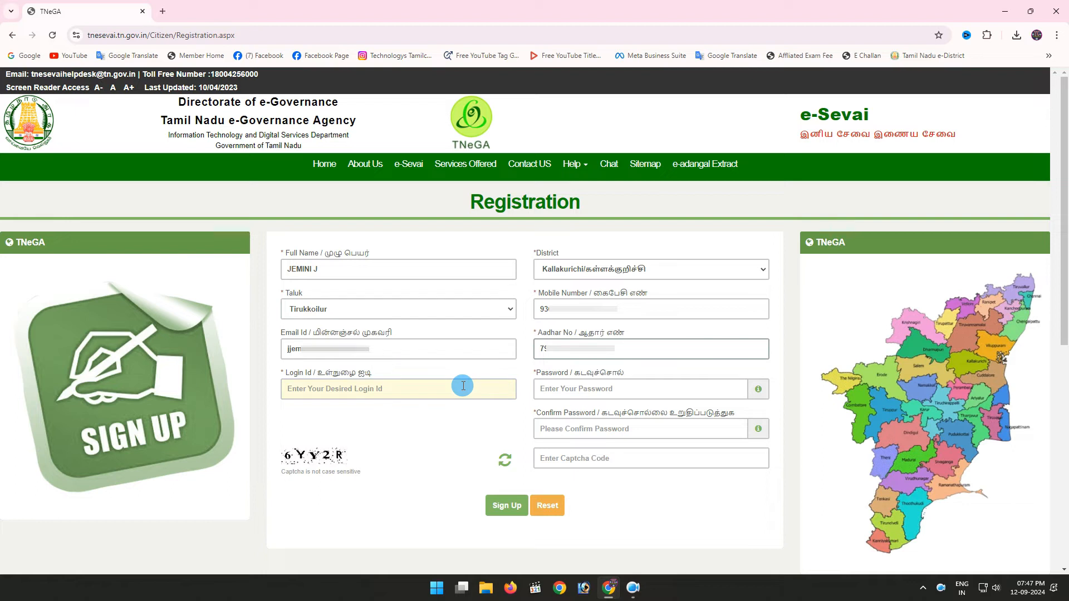
pyautogui.click(463, 386)
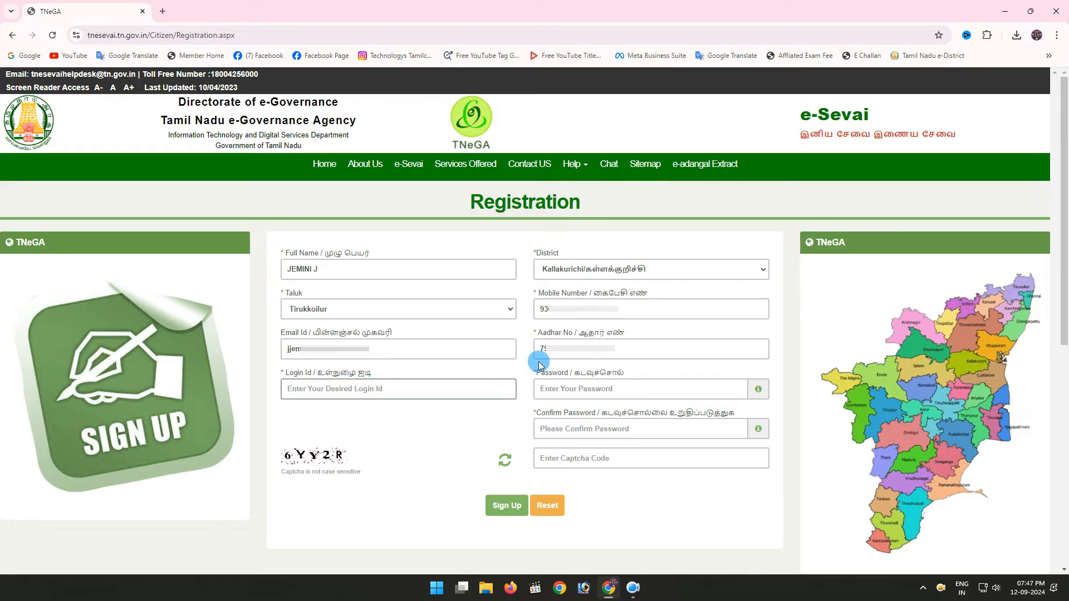
pyautogui.click(348, 395)
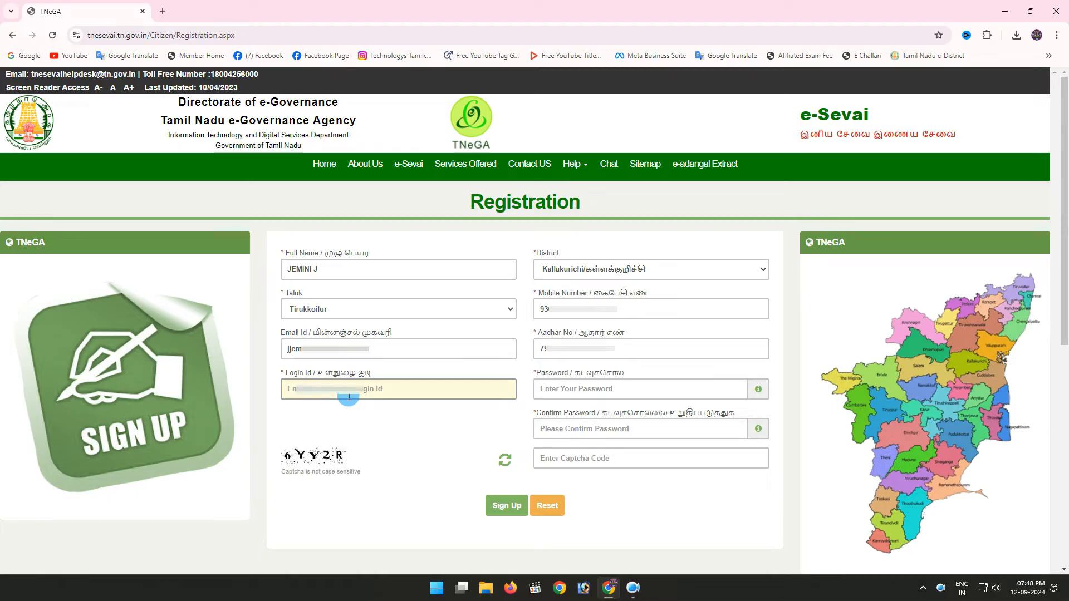
pyautogui.write('C')
pyautogui.press('BackSpace')
pyautogui.write('JE')
pyautogui.click(395, 431)
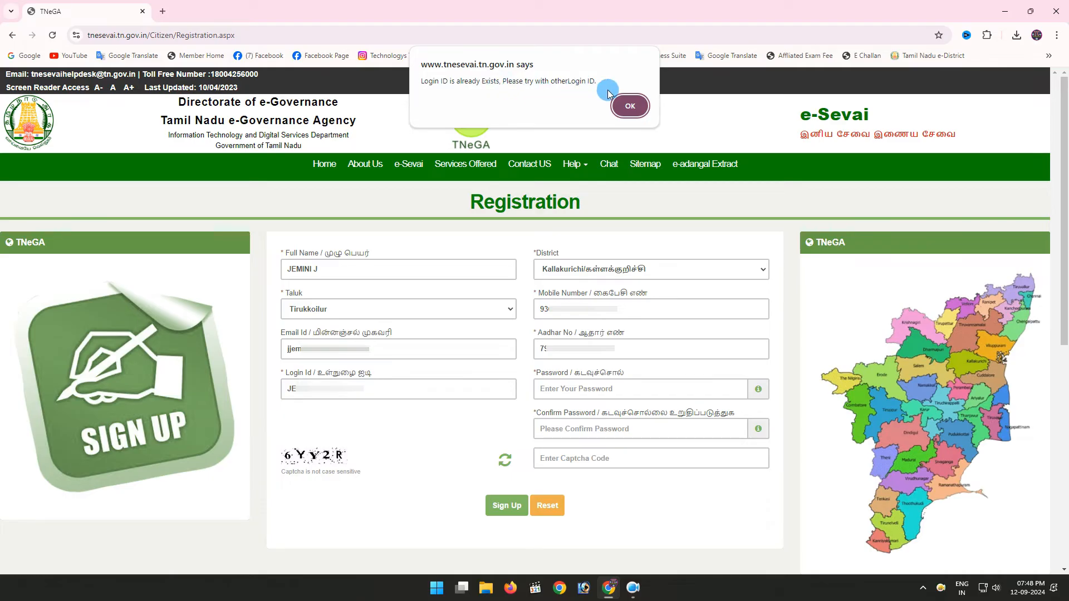
# Step: Dismiss the duplicate login ID warning and enter a login ID that is accepted
pyautogui.click(637, 108)
pyautogui.click(360, 389)
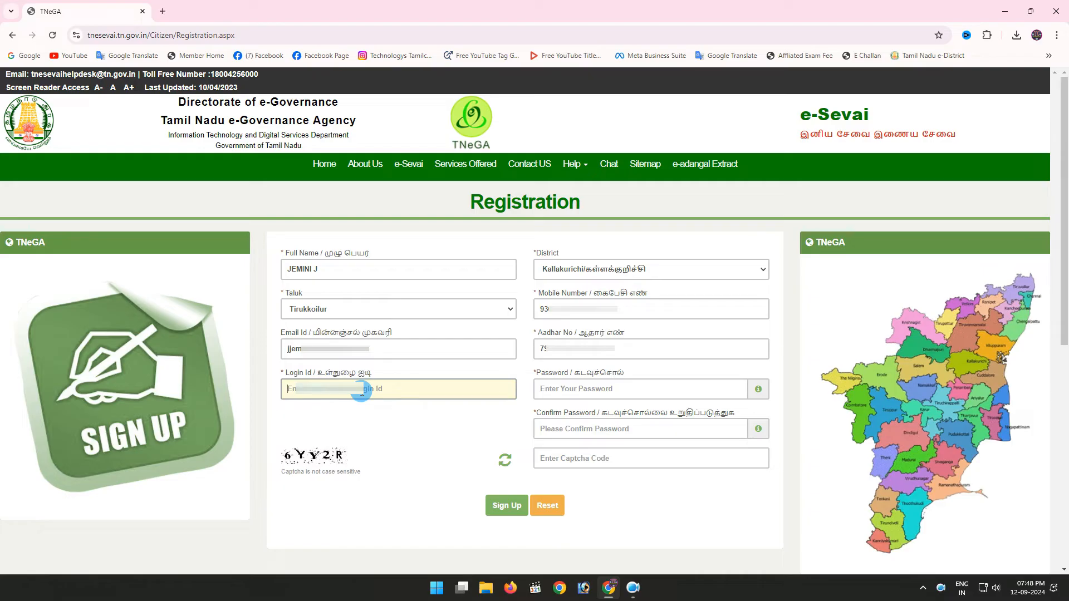
pyautogui.write('JE')
pyautogui.click(375, 401)
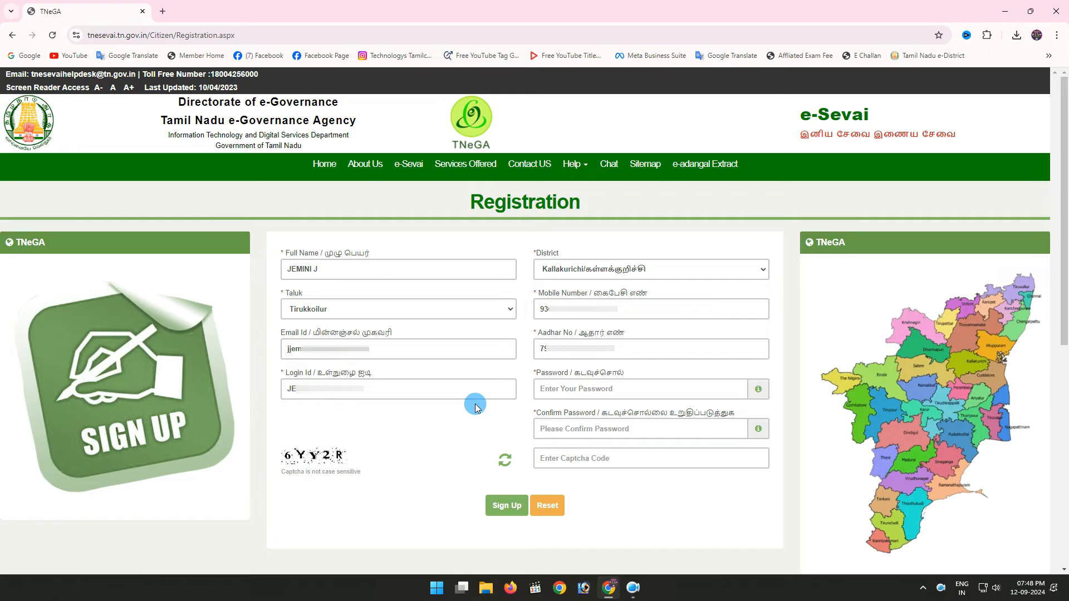
pyautogui.click(328, 397)
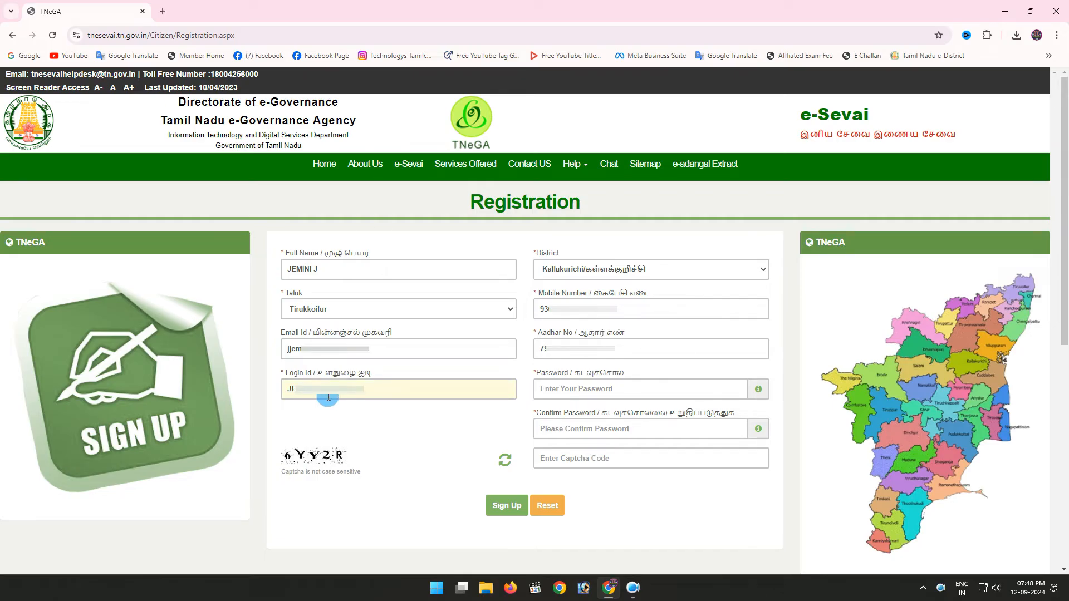
pyautogui.click(608, 389)
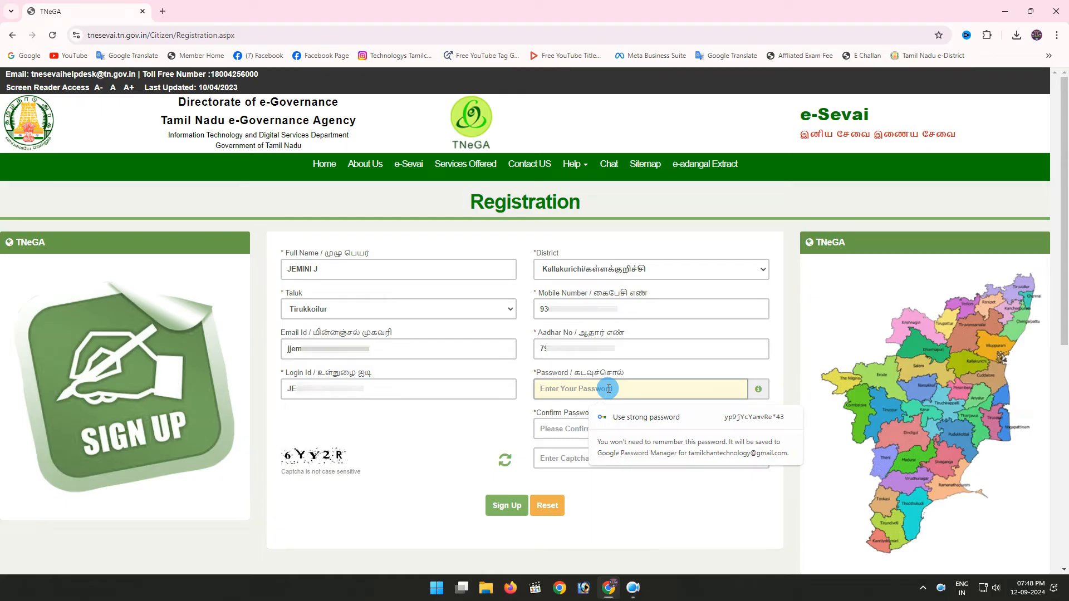
# Step: Type the account password in Password and again in Confirm Password
pyautogui.click(756, 429)
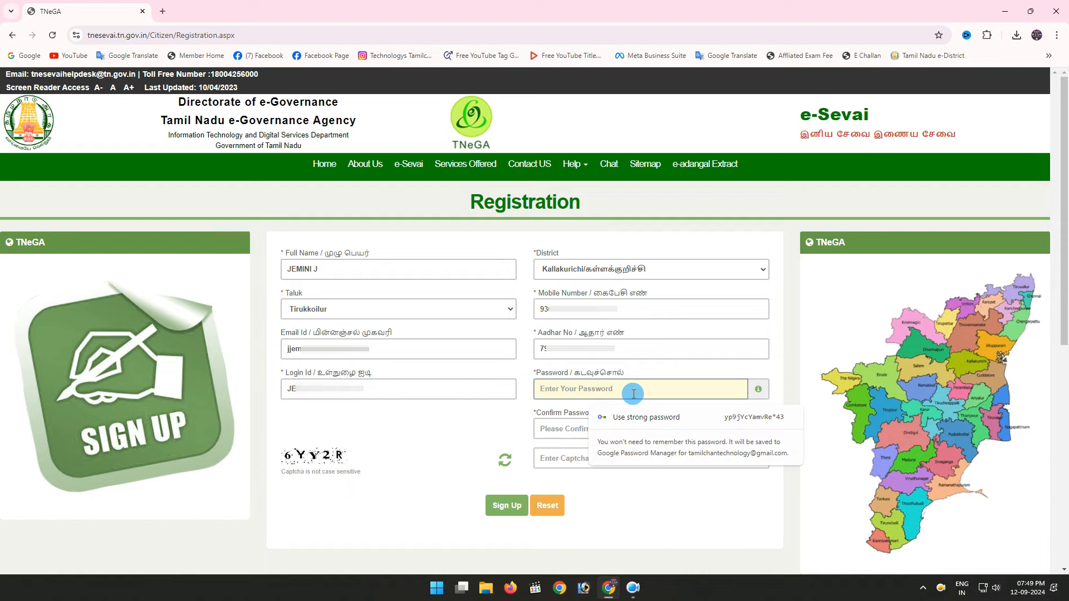
pyautogui.click(564, 431)
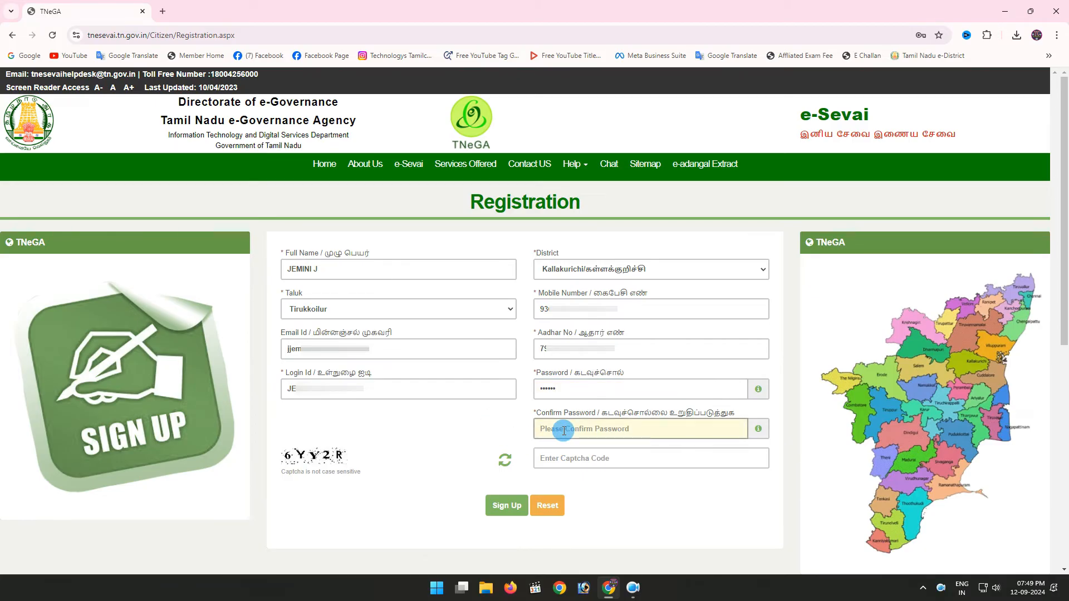
pyautogui.click(569, 458)
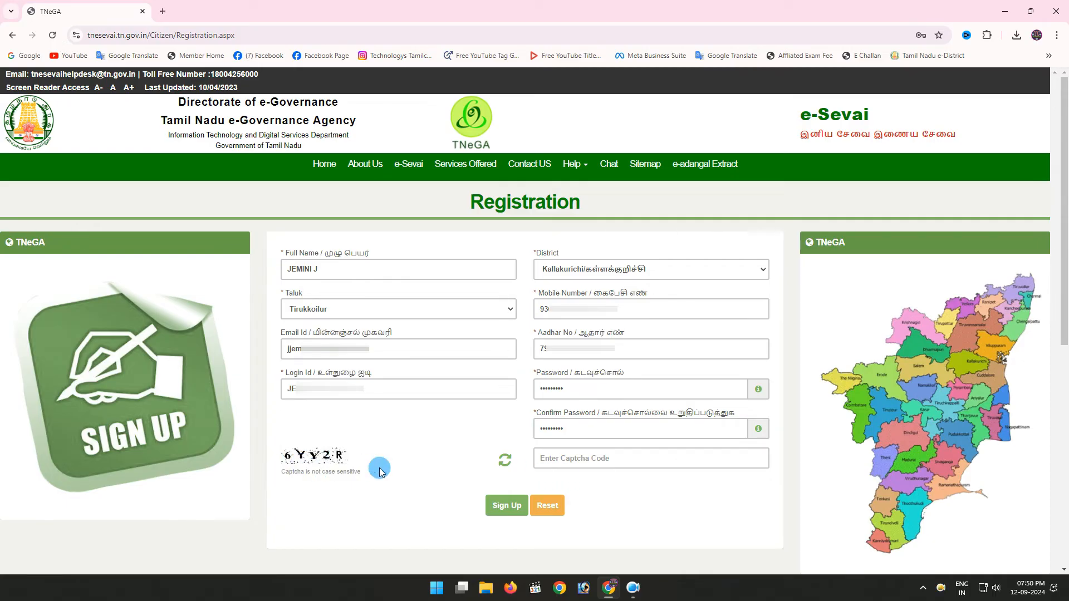
# Step: Submit the registration with captcha 6YY2R, which is rejected as expired after 240 seconds
pyautogui.click(603, 456)
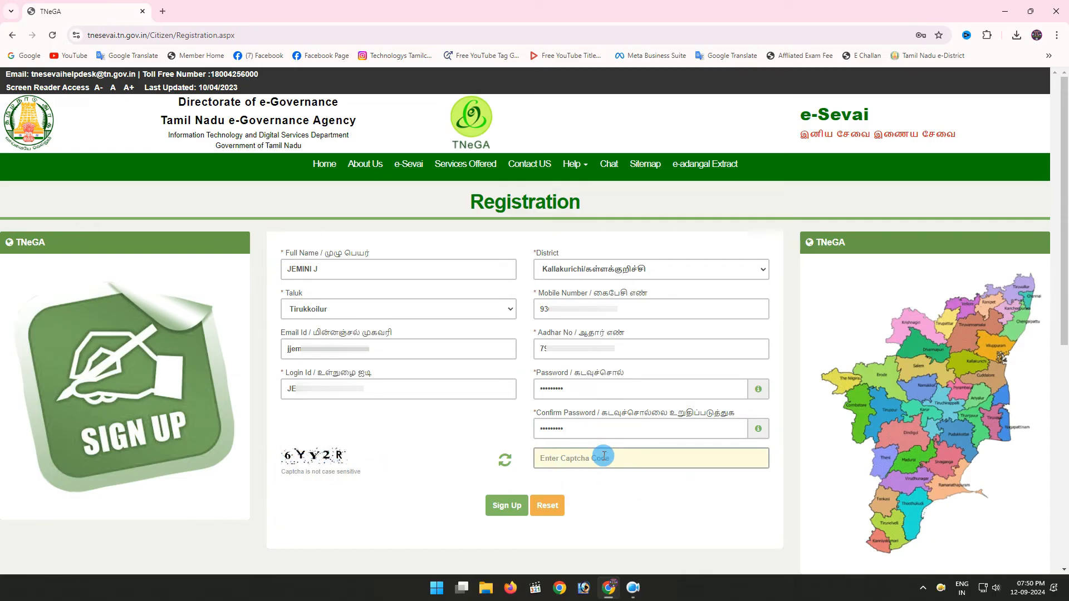
pyautogui.write('6YY2R')
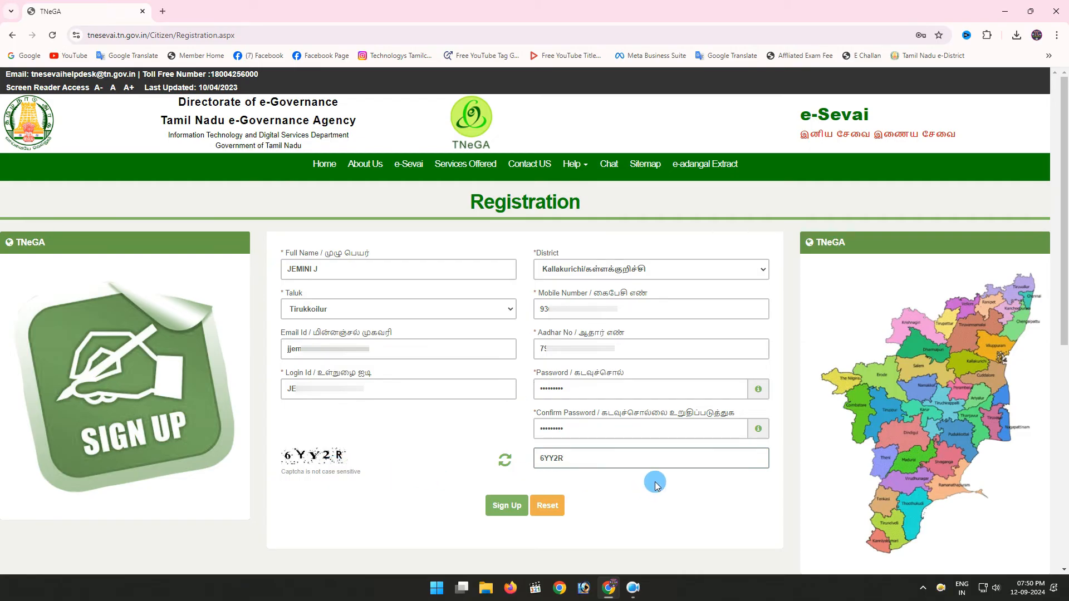
pyautogui.click(503, 511)
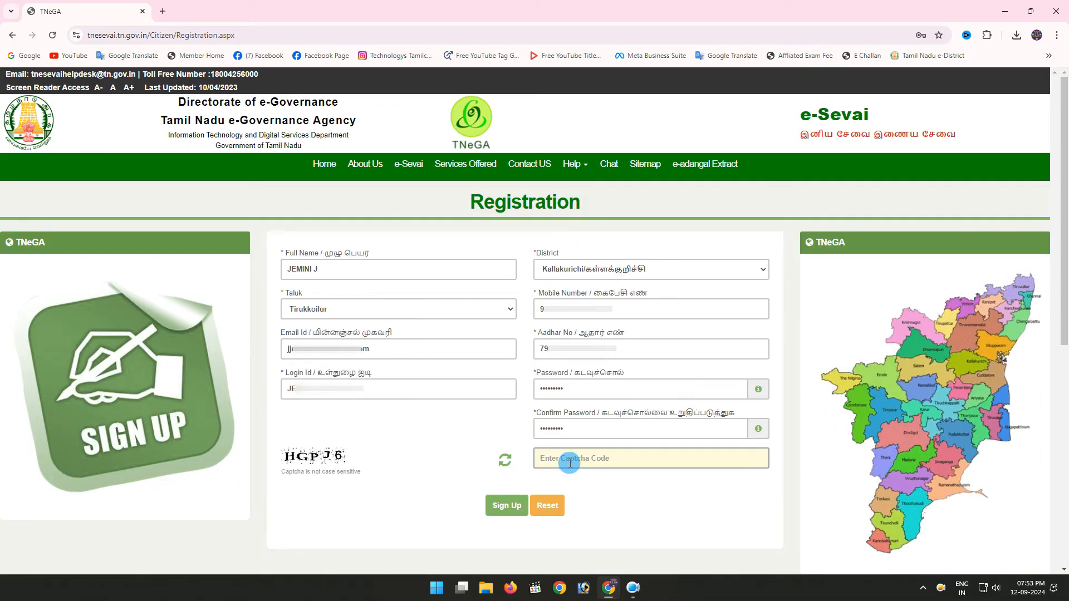
# Step: Resubmit the registration with the fresh captcha HGPJ6 to reach Verify OTP
pyautogui.write('HGPJ6')
pyautogui.click(514, 506)
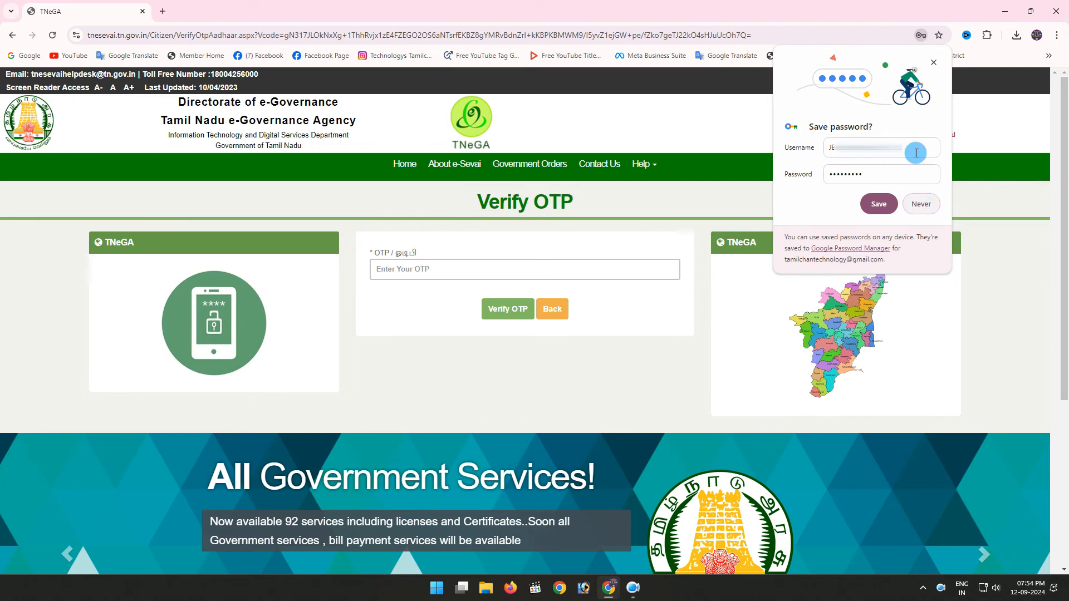
# Step: Decline Chrome's password saving, then enter and verify the OTP received on the phone
pyautogui.click(922, 202)
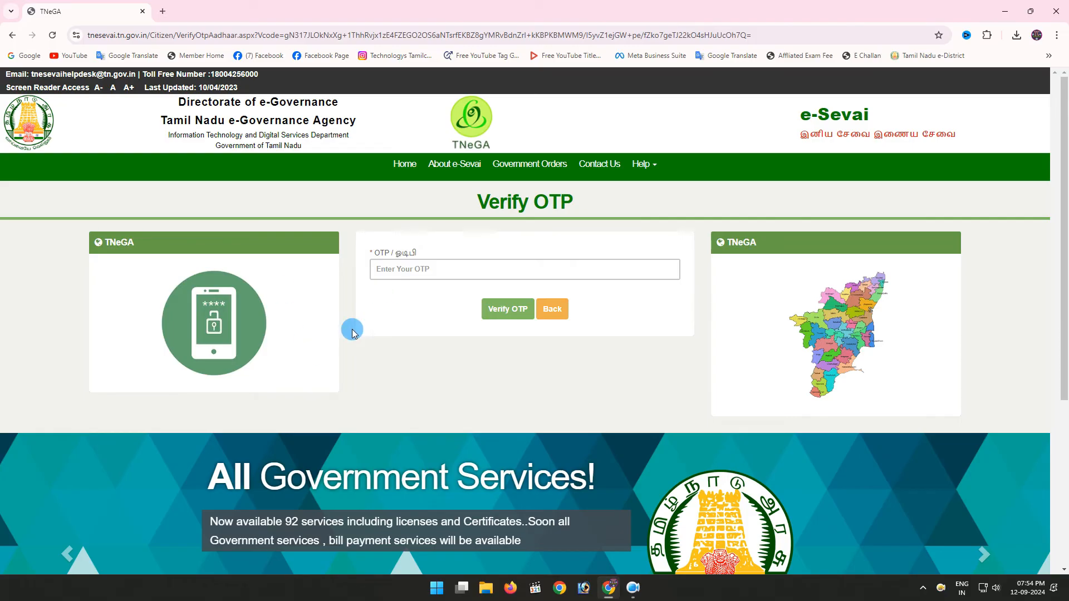
pyautogui.click(414, 274)
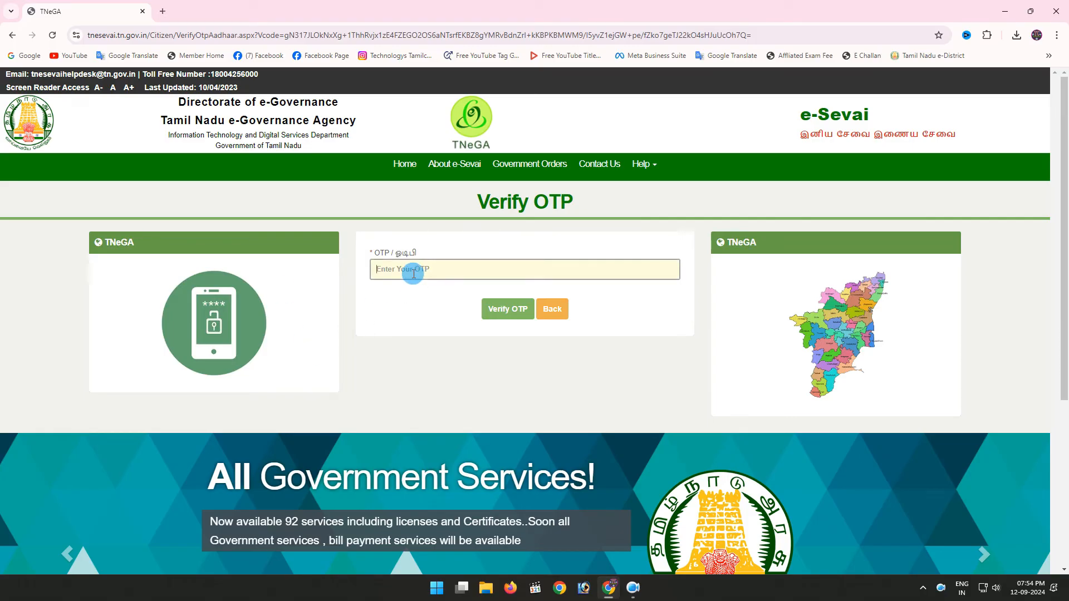
pyautogui.click(511, 314)
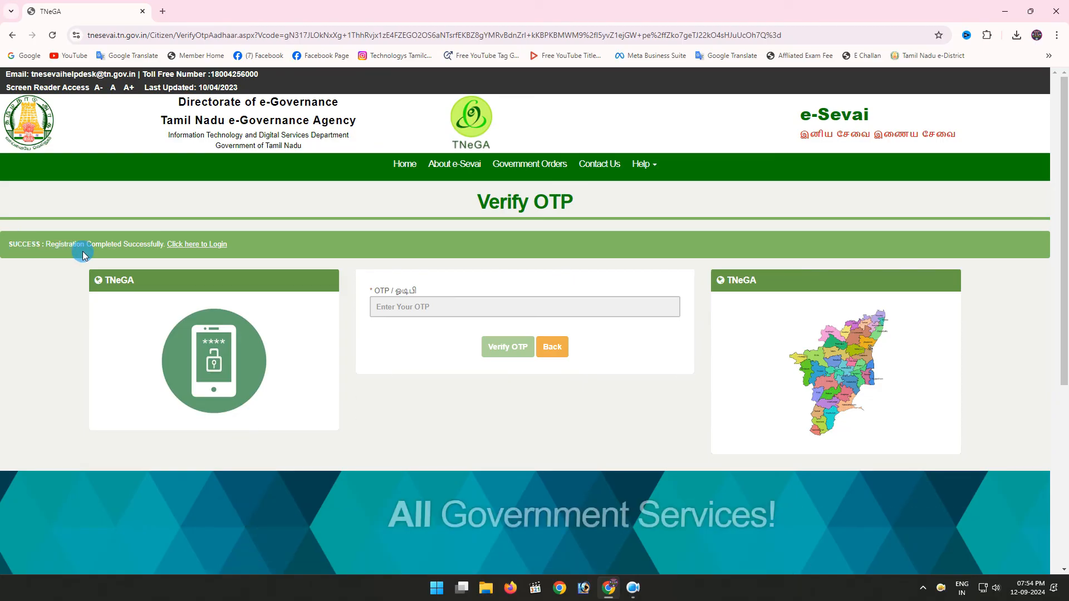
# Step: Leave the registration confirmation, return to the home page, and open Citizen Login
pyautogui.click(198, 245)
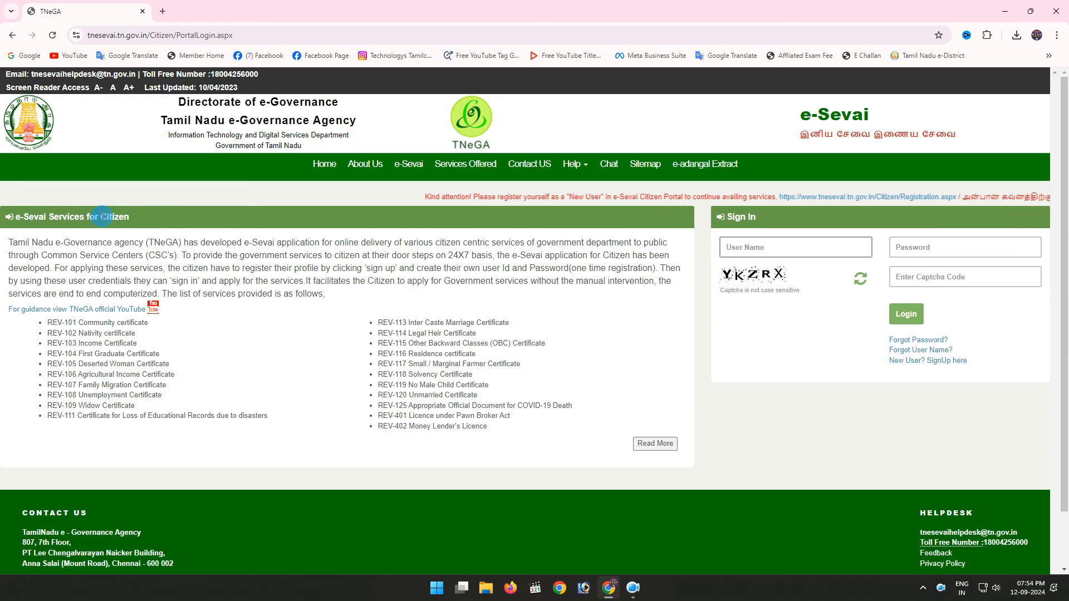
pyautogui.click(323, 166)
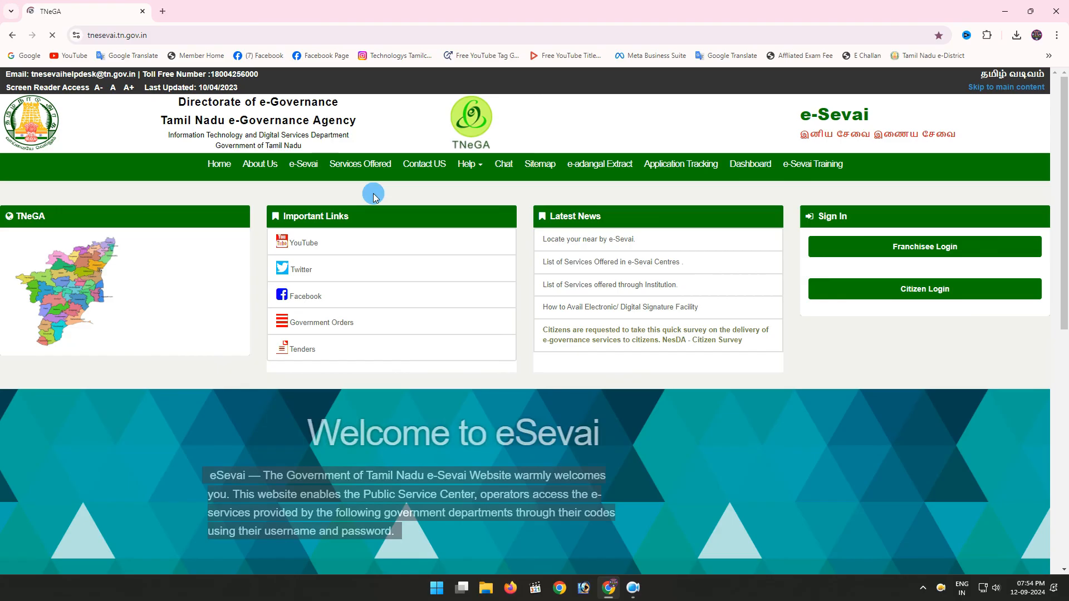
pyautogui.click(934, 292)
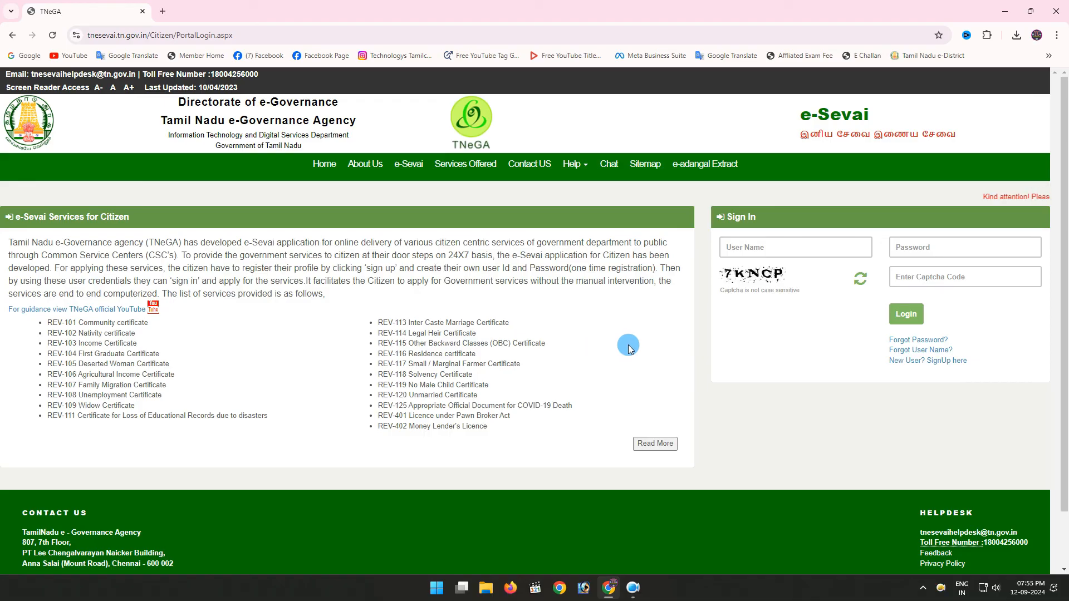
# Step: Enter the new account's user name and password, plus captcha 7kncp, on the Sign In form
pyautogui.click(769, 236)
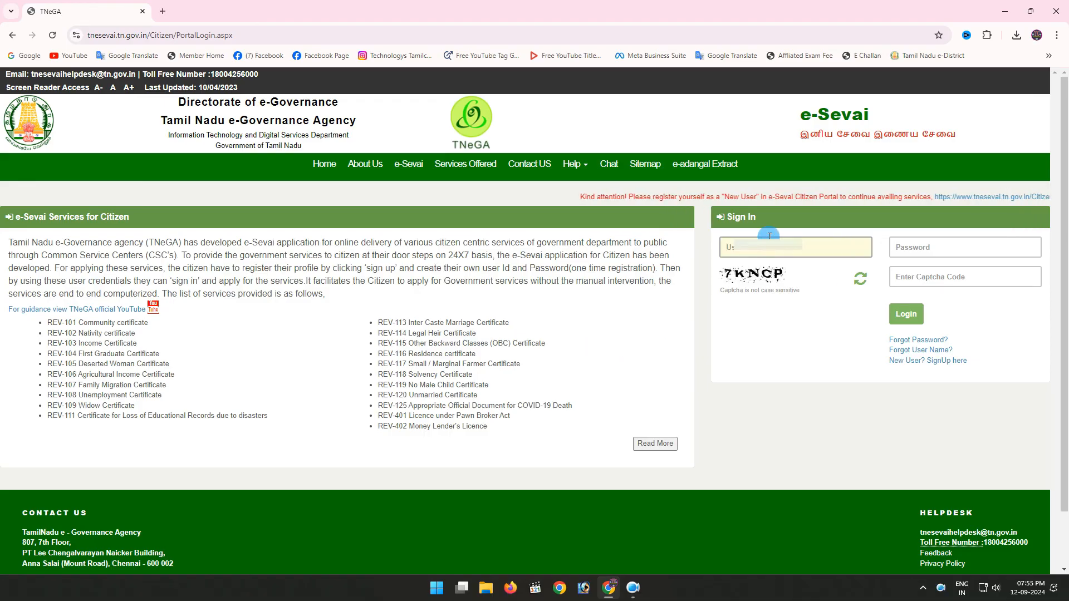
pyautogui.click(769, 250)
pyautogui.write('JE')
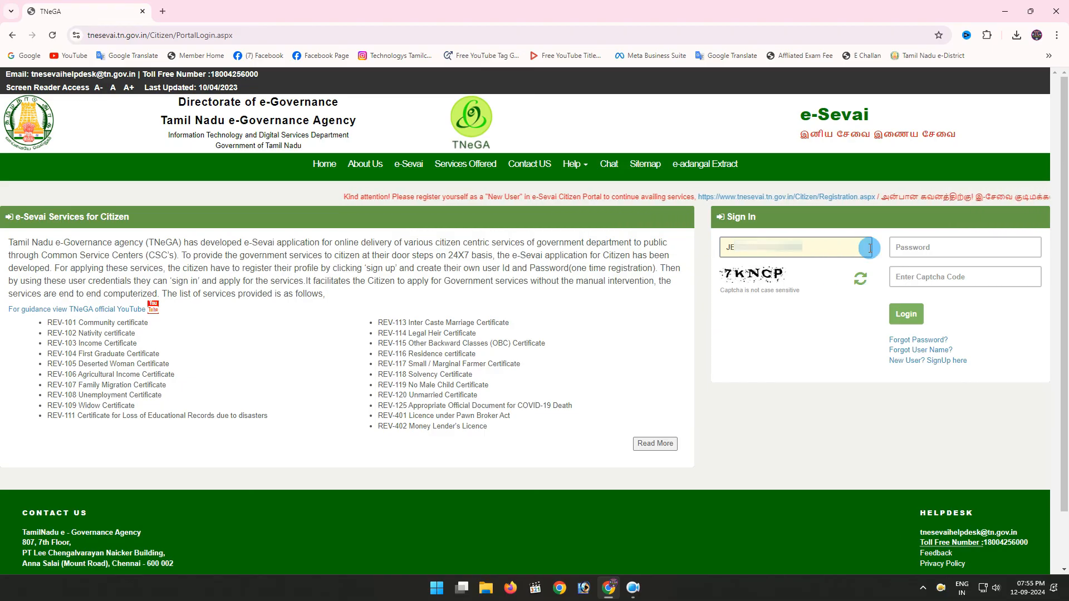
pyautogui.click(911, 247)
pyautogui.write('****')
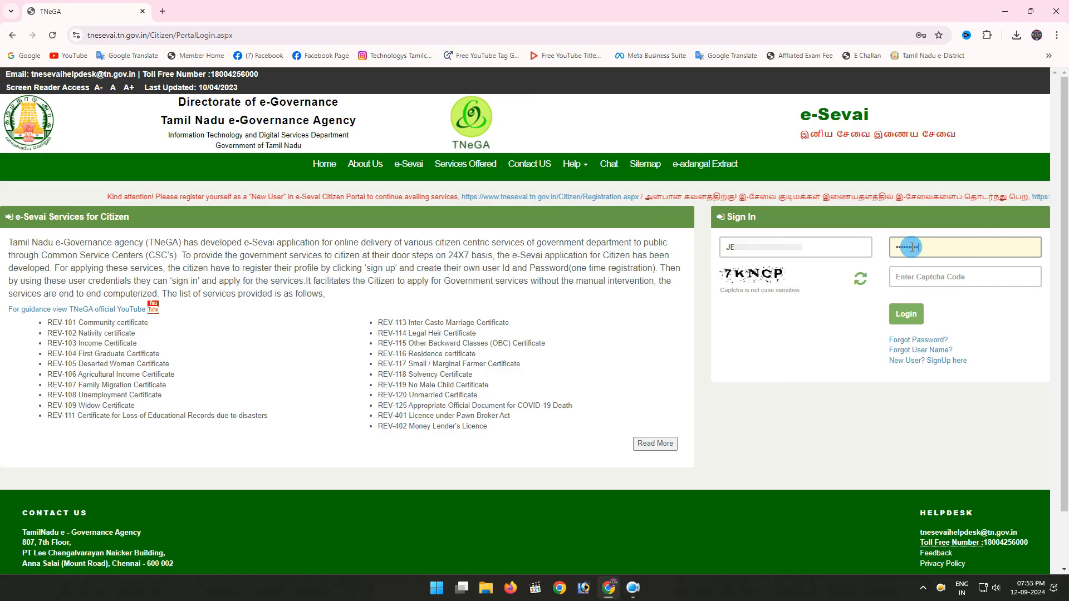
pyautogui.click(916, 276)
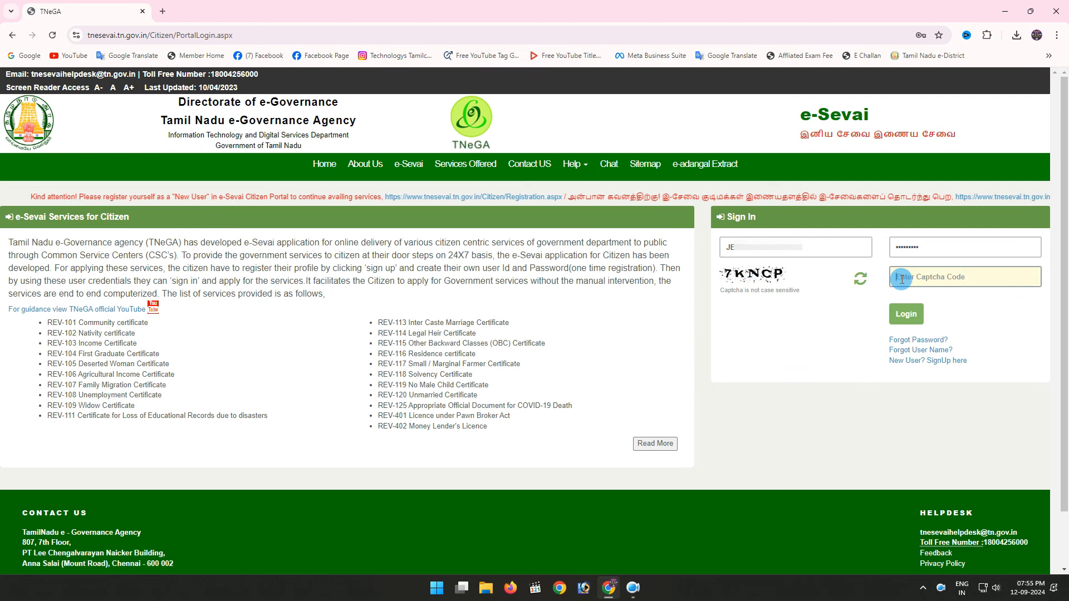
pyautogui.write('7')
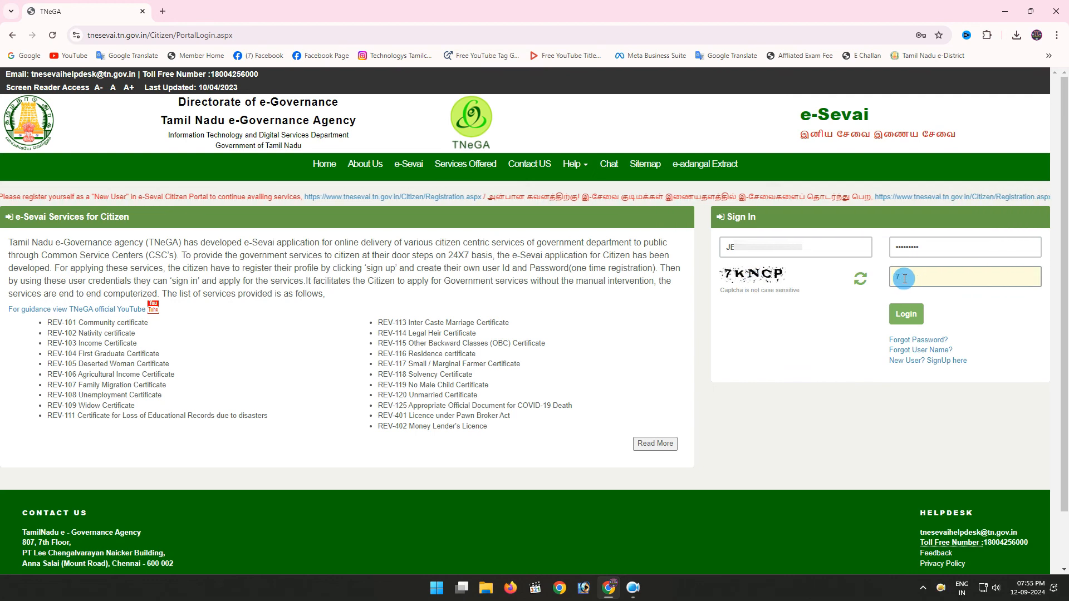
pyautogui.write('kncp')
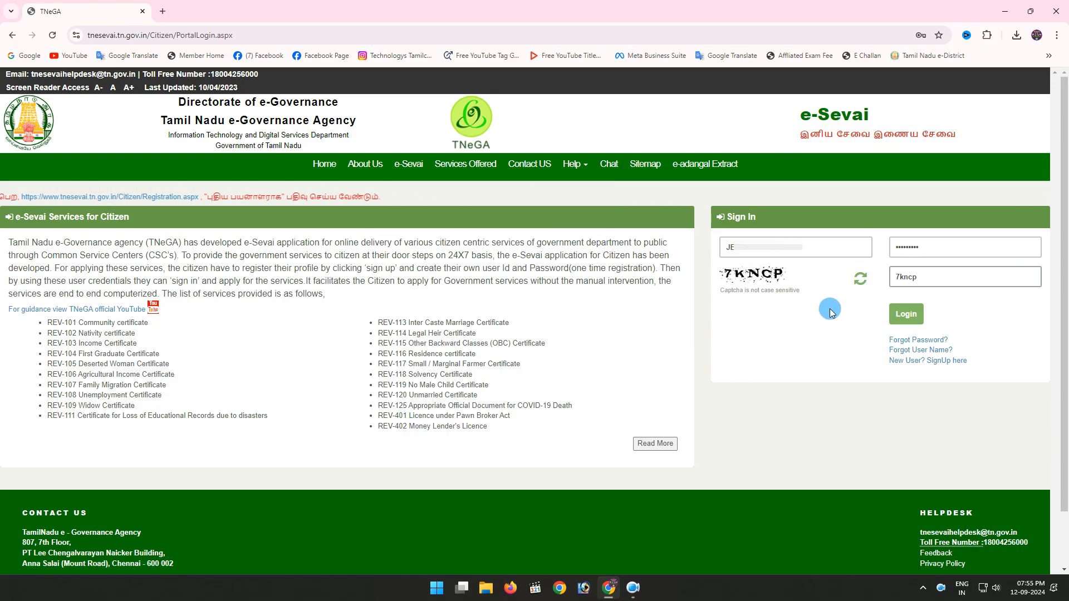
# Step: Log in, look over the Services page's department list, then minimize Chrome
pyautogui.click(919, 315)
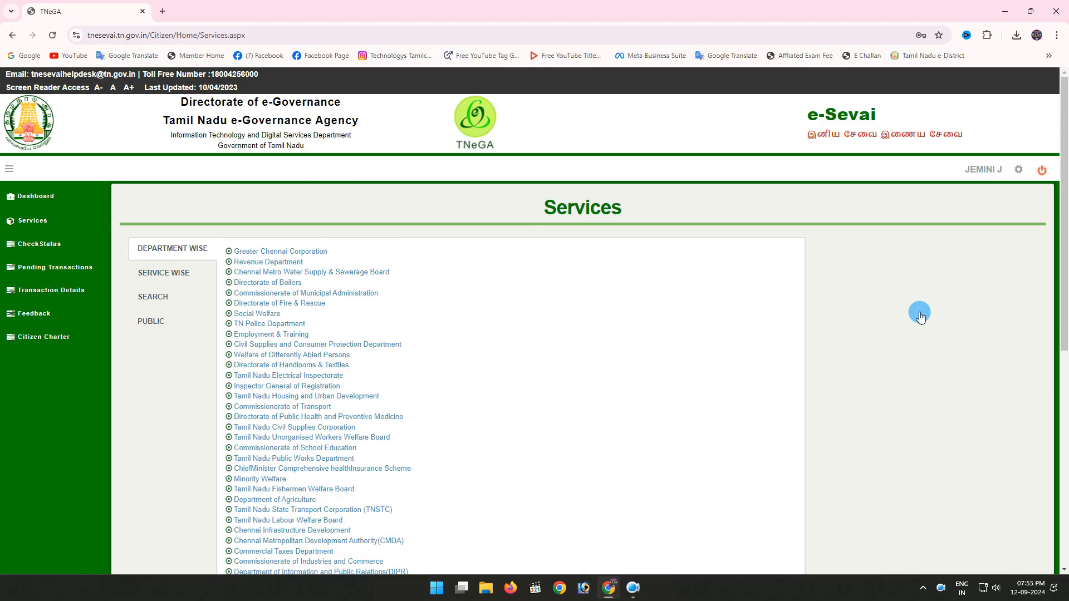
pyautogui.scroll(-1, 870, 326)
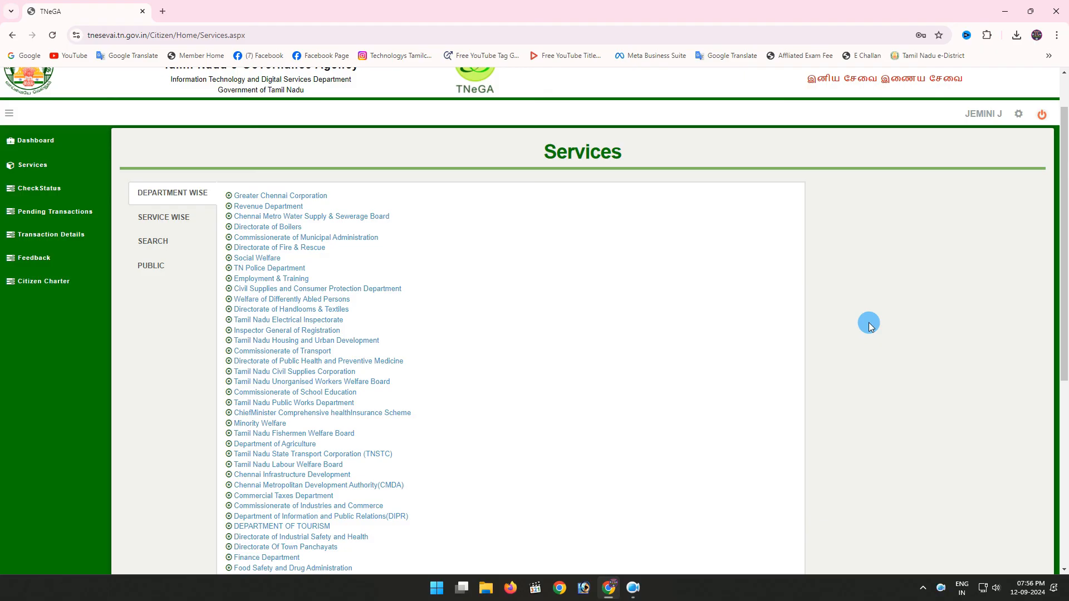
pyautogui.scroll(1, 870, 326)
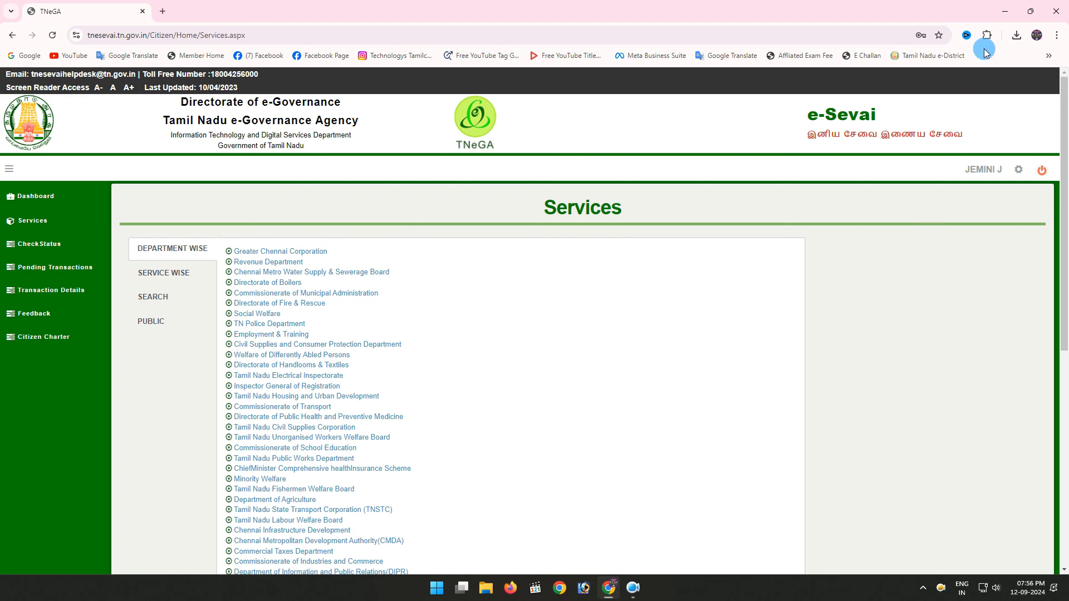
pyautogui.click(1000, 15)
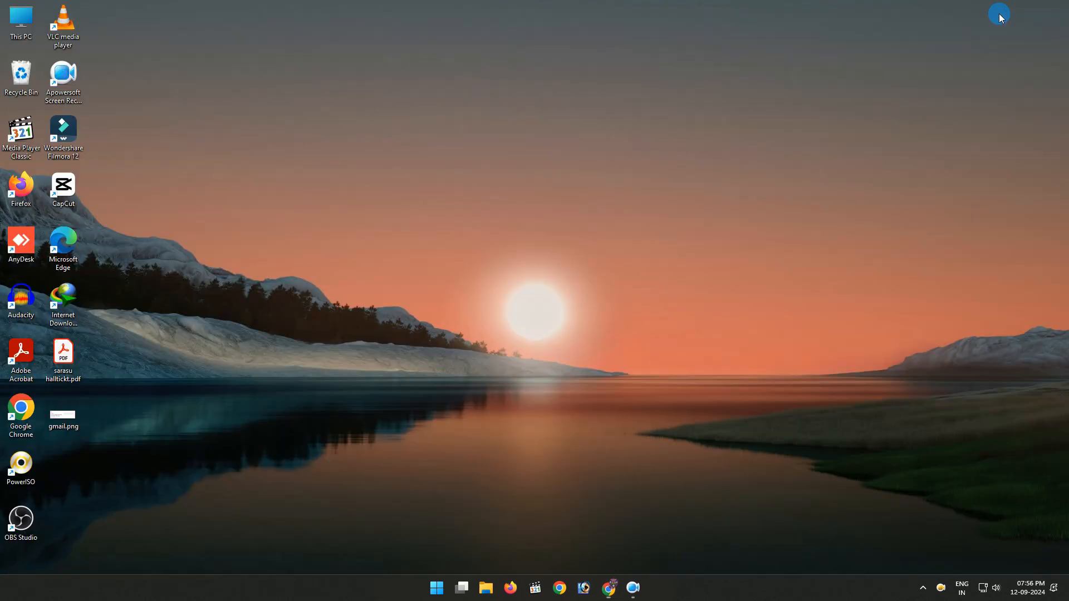